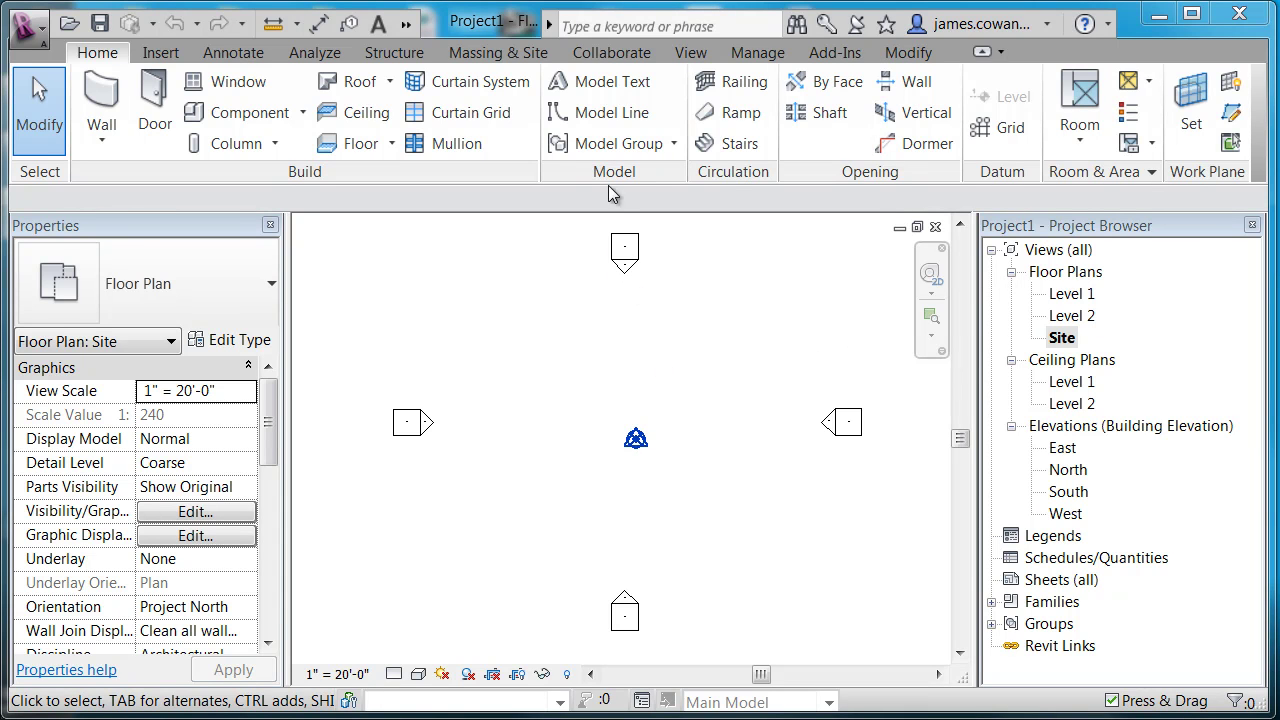
Draw a 120' by 104' rectangle of model lines around the site plan's survey point.
click(567, 118)
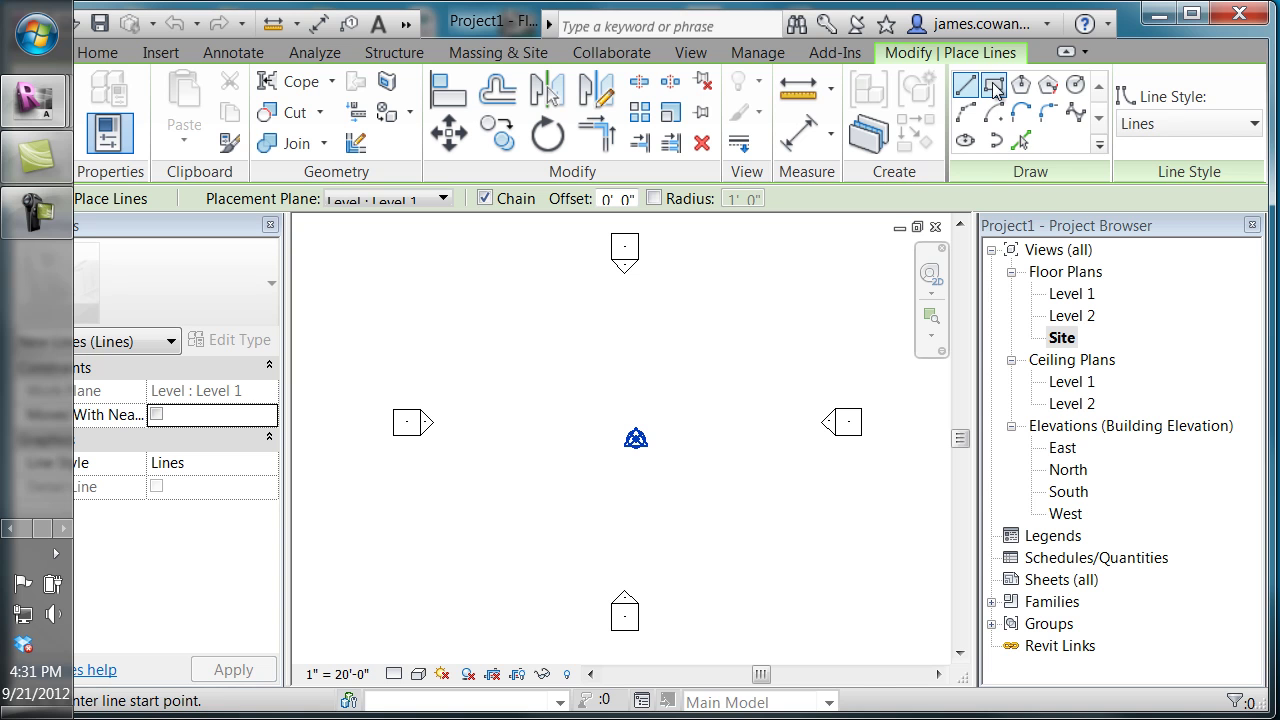
click(993, 85)
click(472, 298)
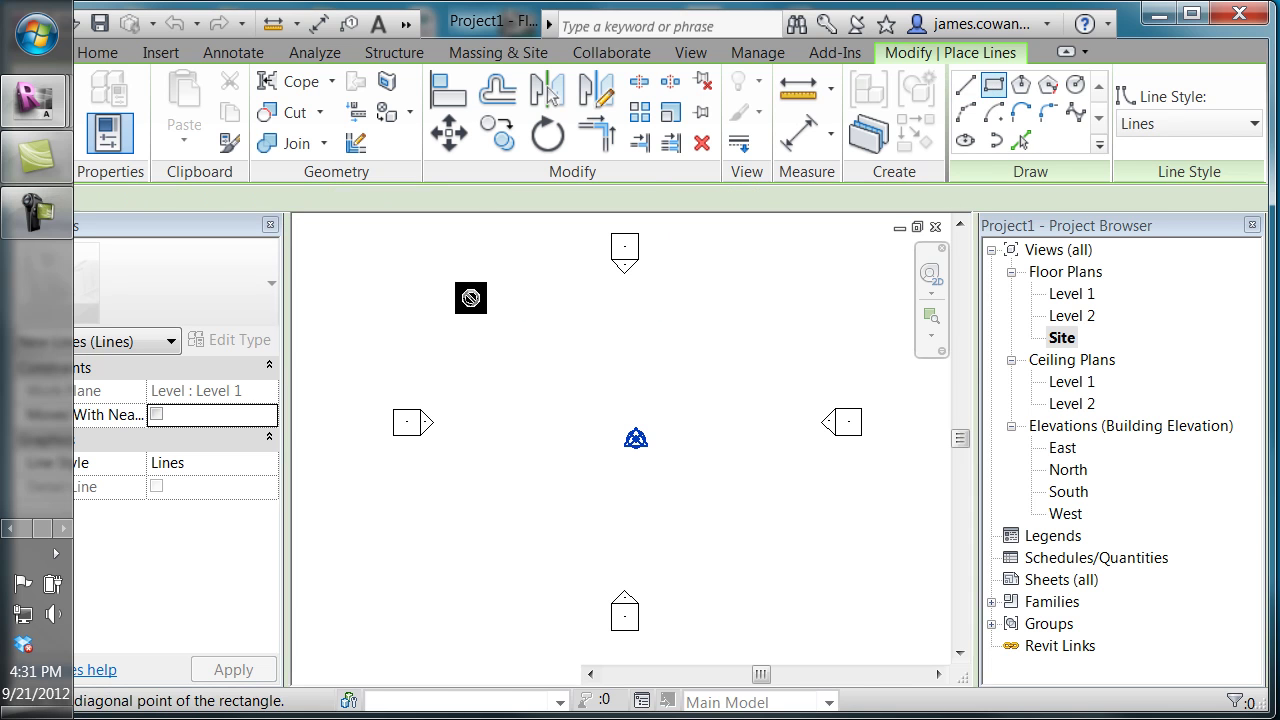
click(787, 571)
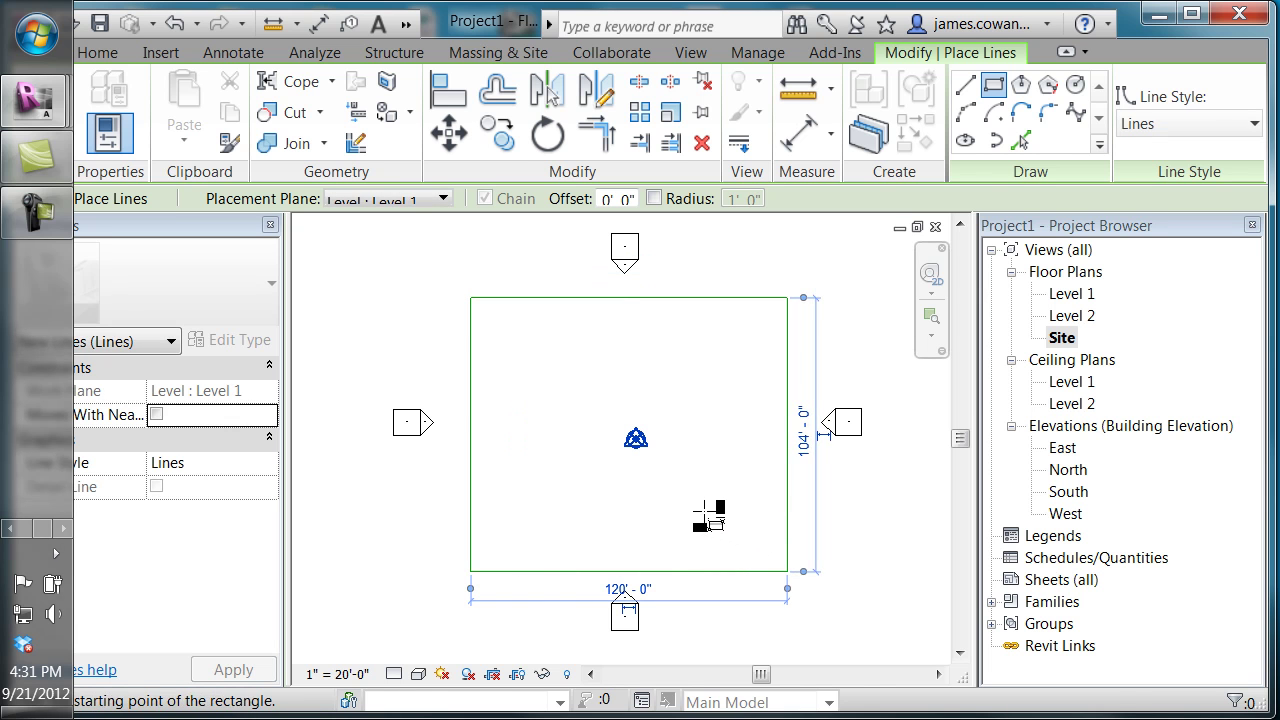
key(Escape)
key(Escape)
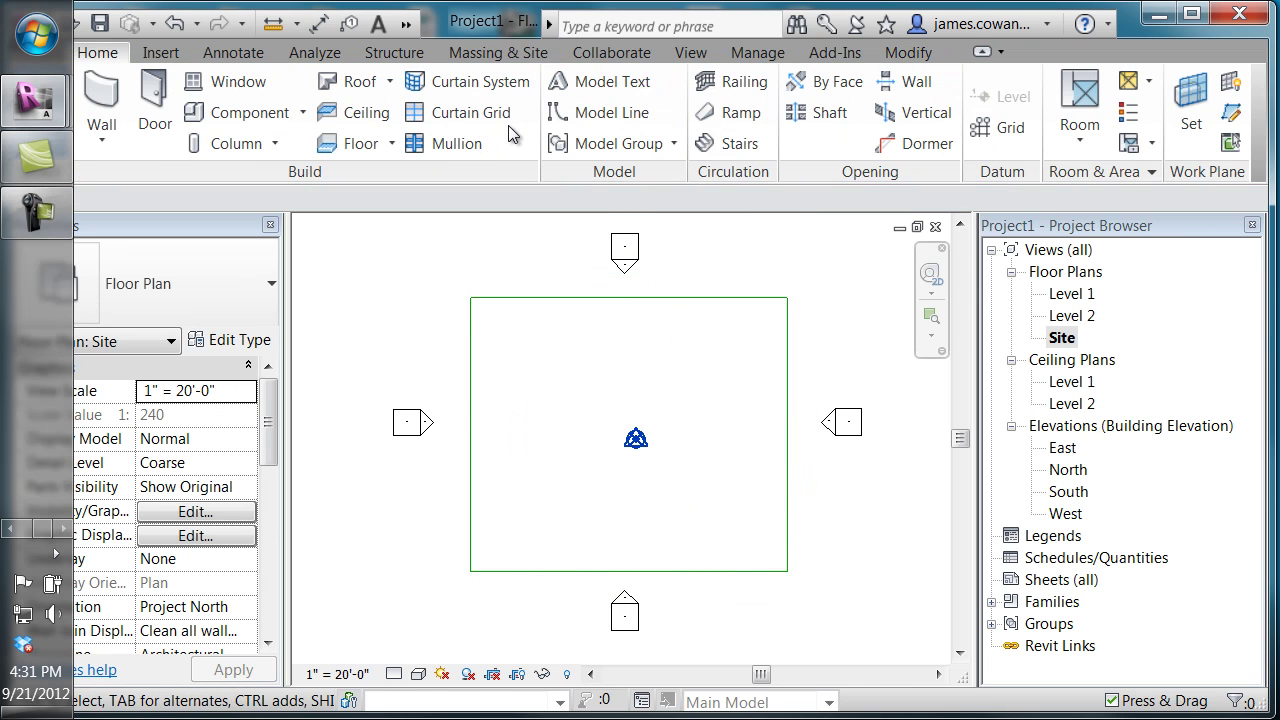
Start a toposurface and place three 20' elevation points along the rectangle's top edge.
click(483, 54)
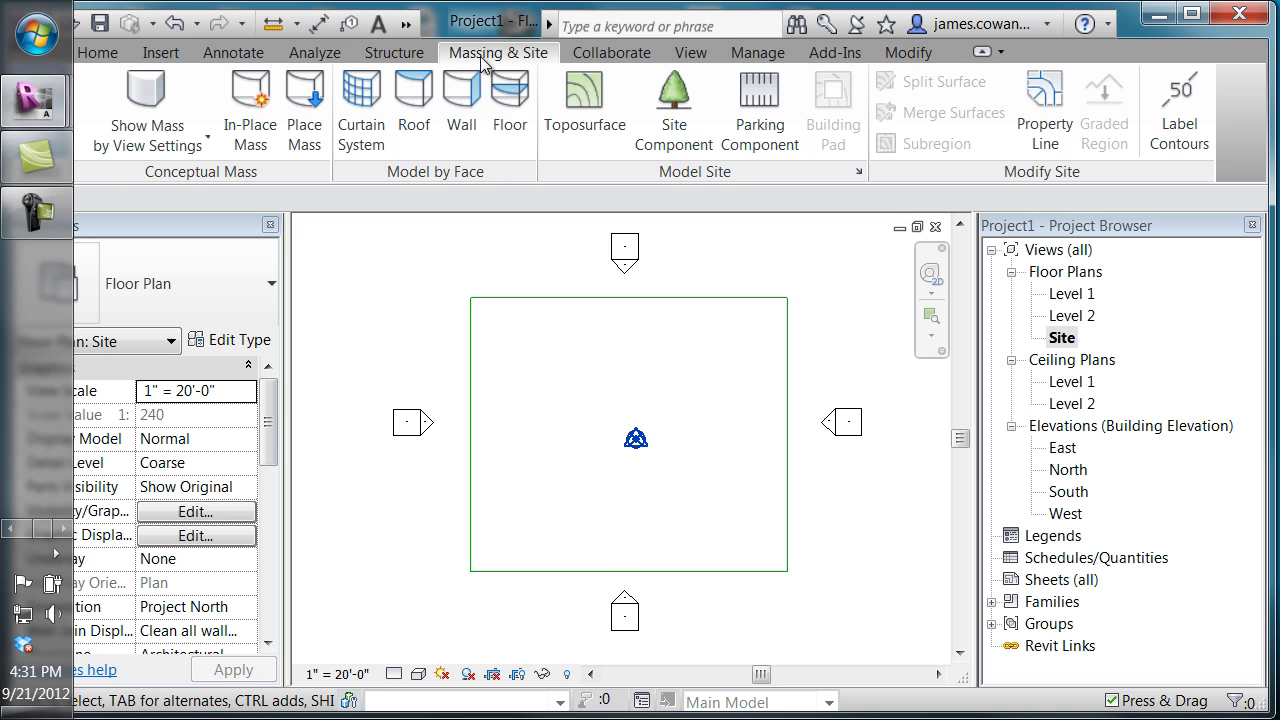
click(578, 131)
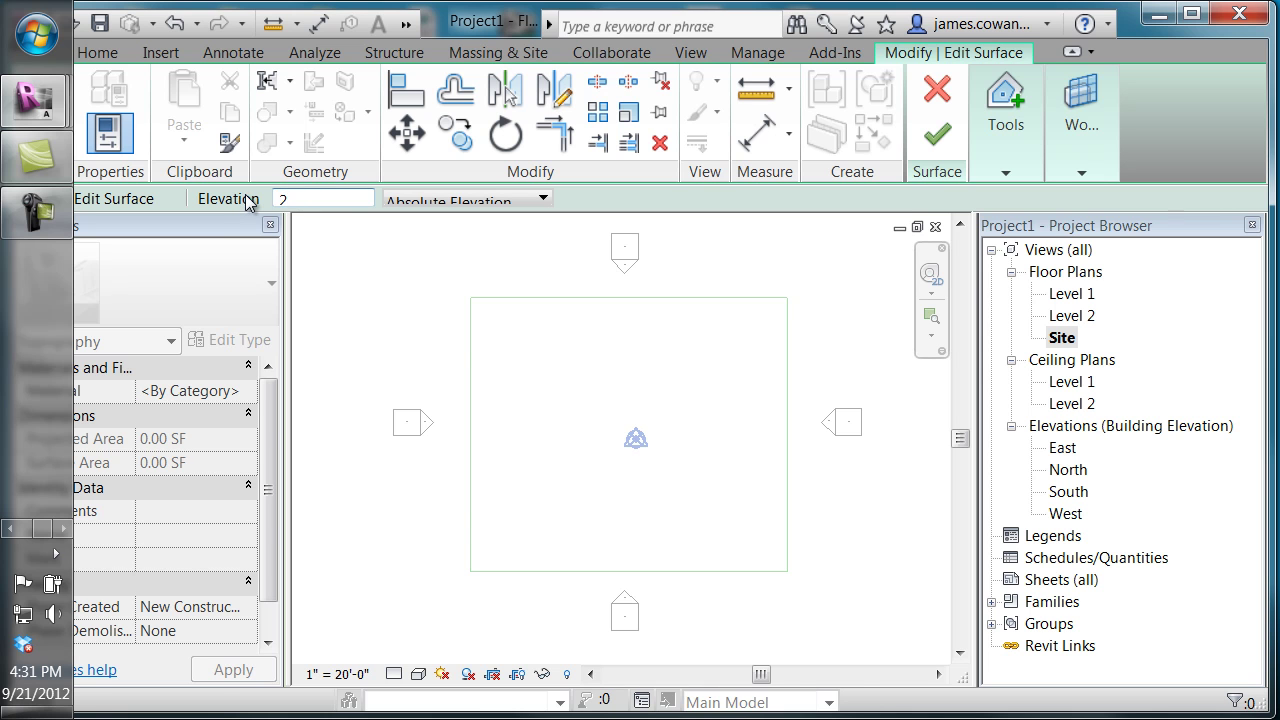
text(0' 0")
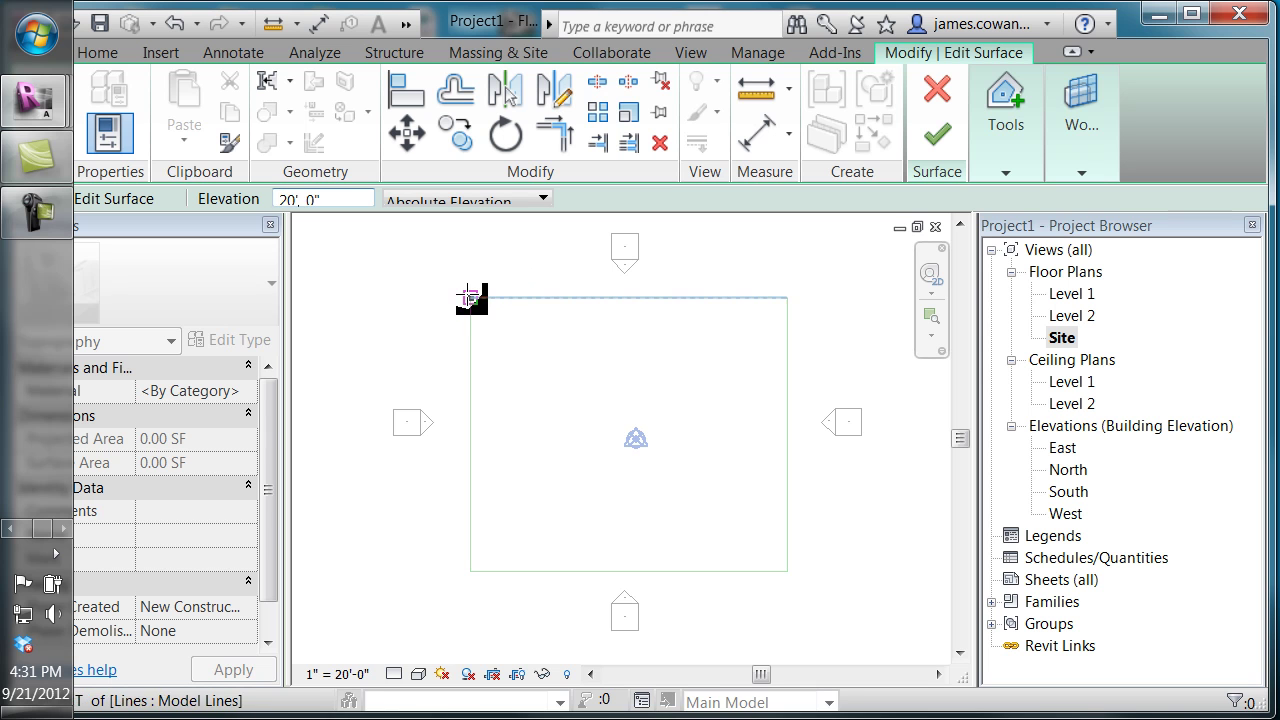
click(470, 297)
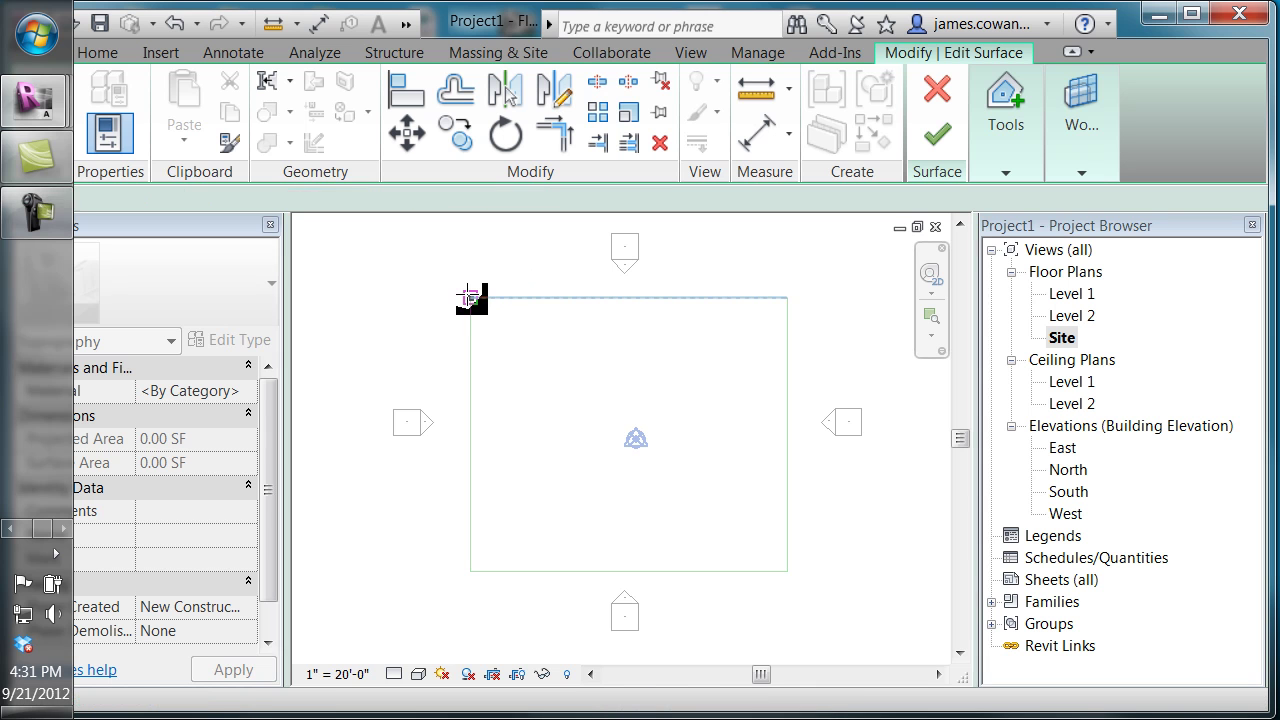
click(772, 297)
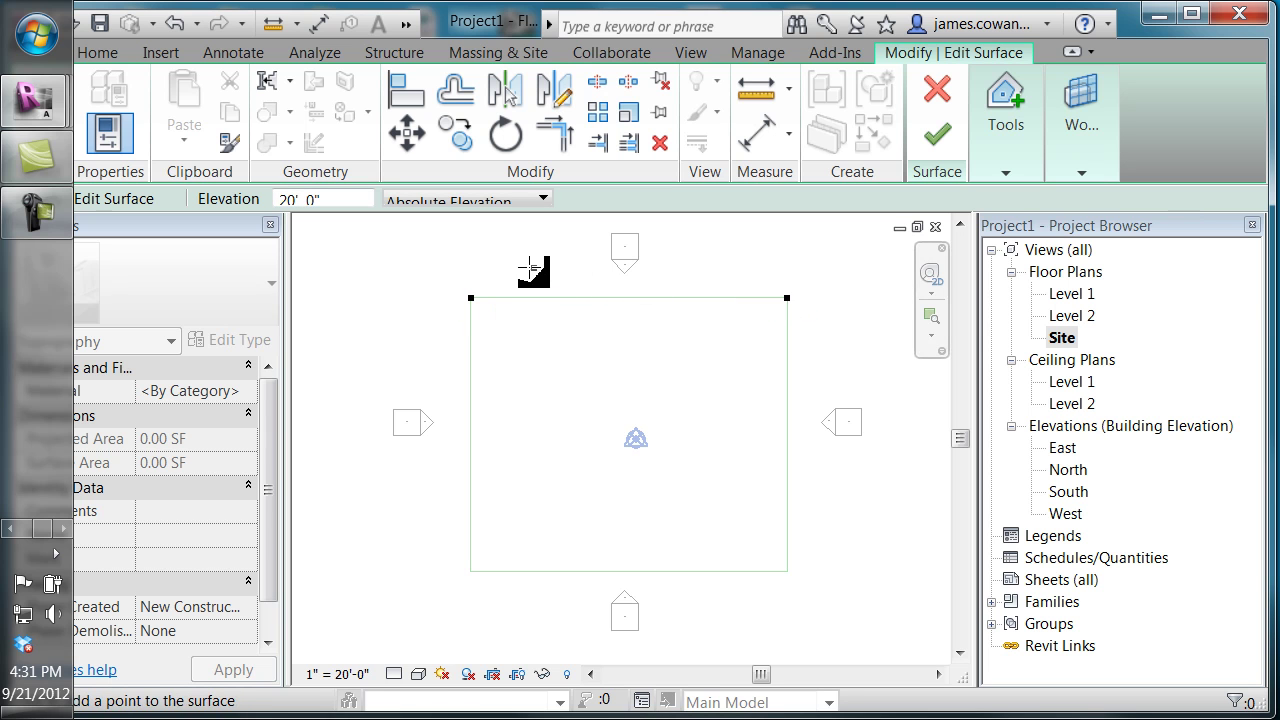
click(573, 297)
Add 15' points on the left and right edges and 0' points at both bottom corners.
drag(330, 199, 299, 199)
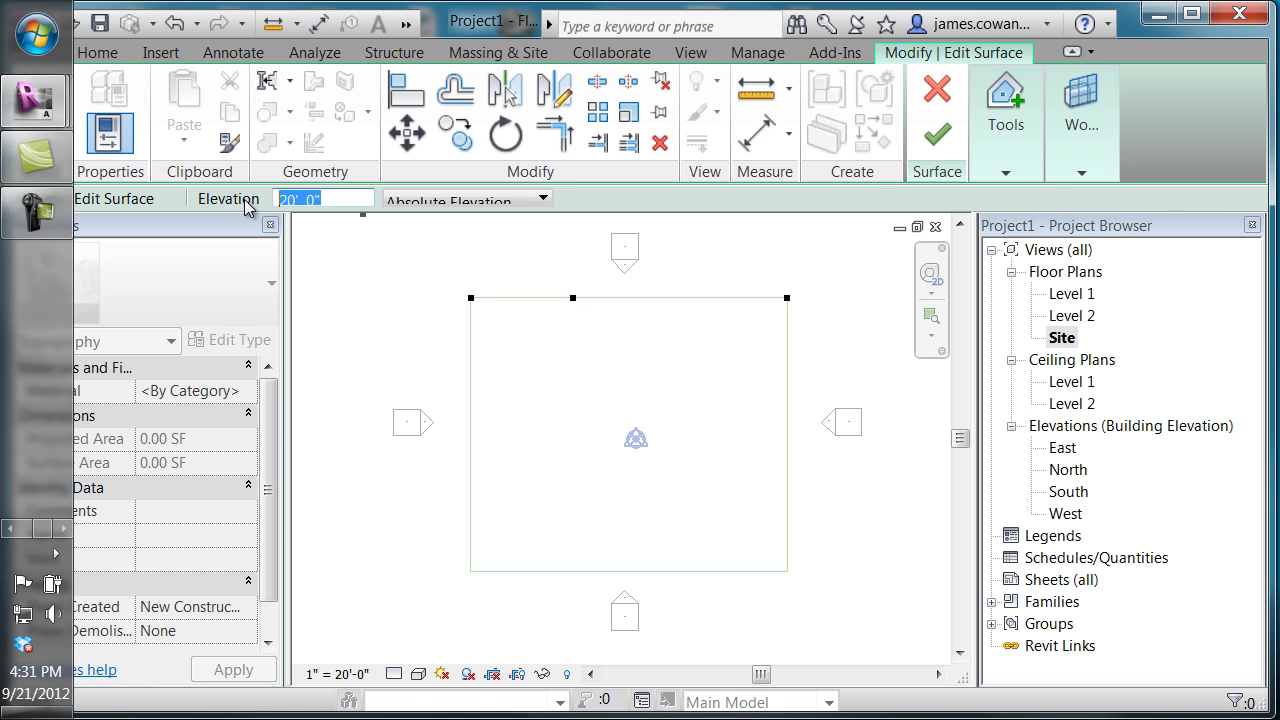
text(15)
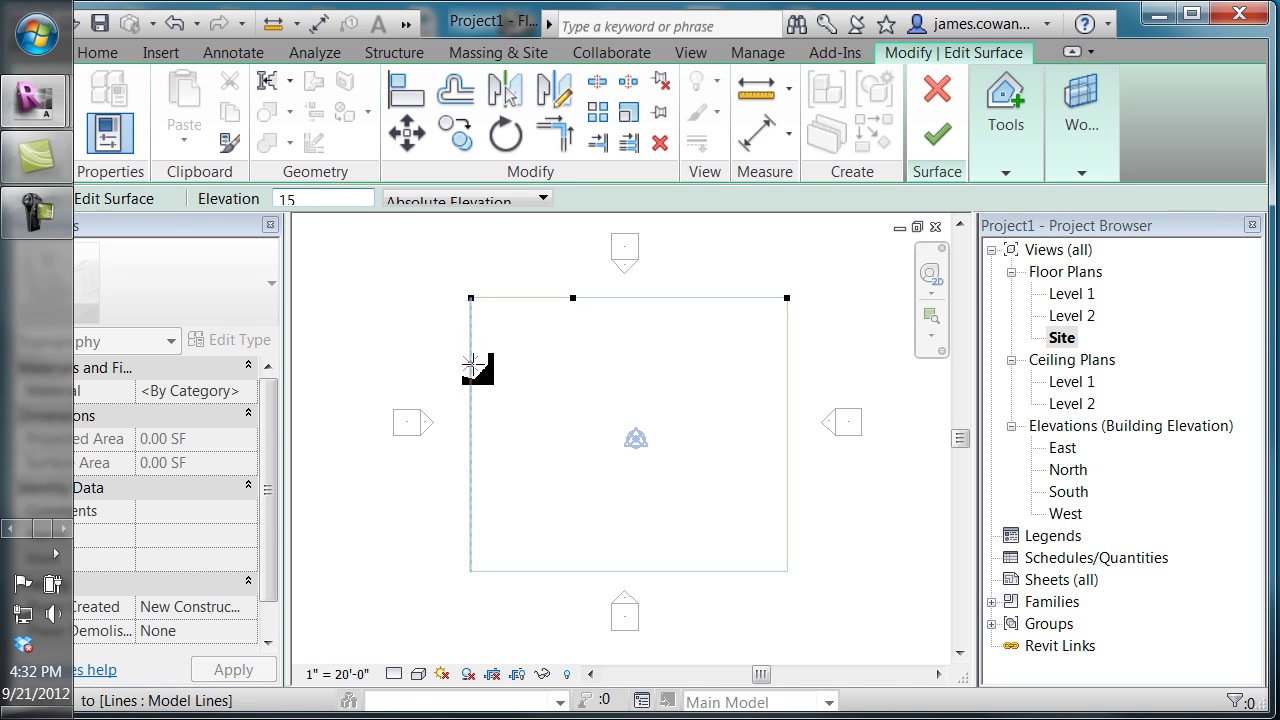
click(471, 363)
click(786, 388)
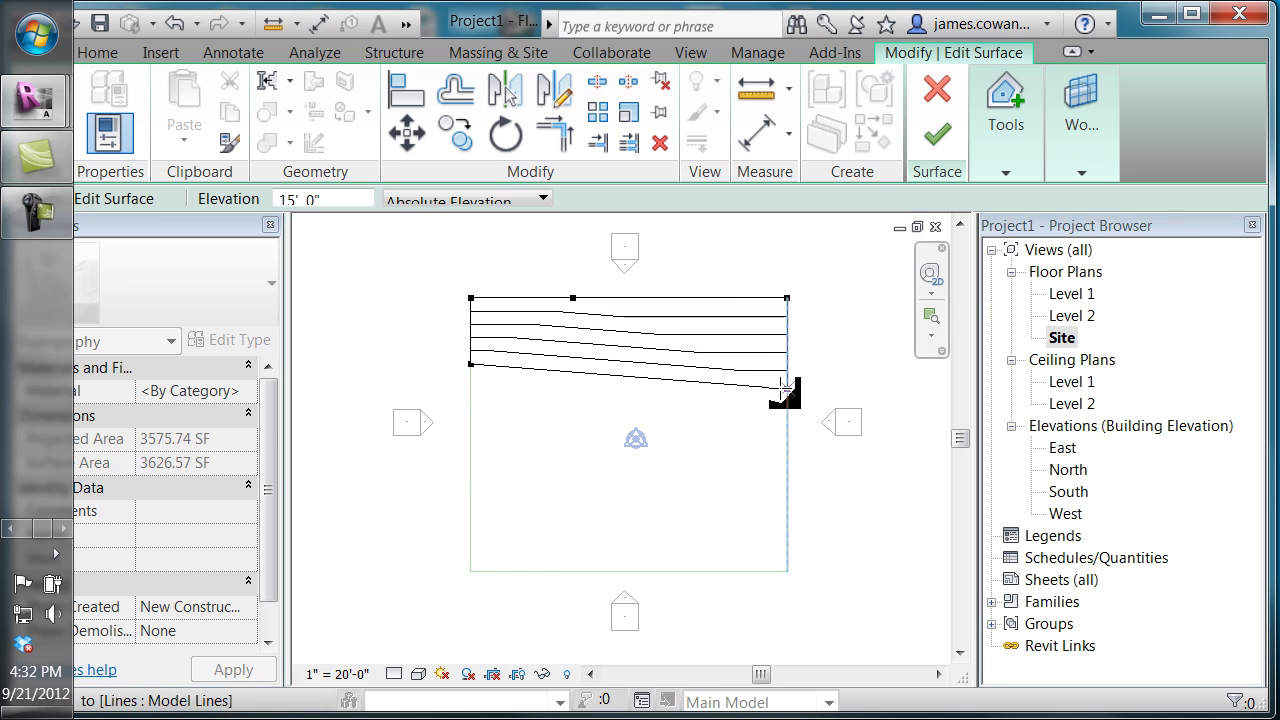
drag(340, 199, 253, 197)
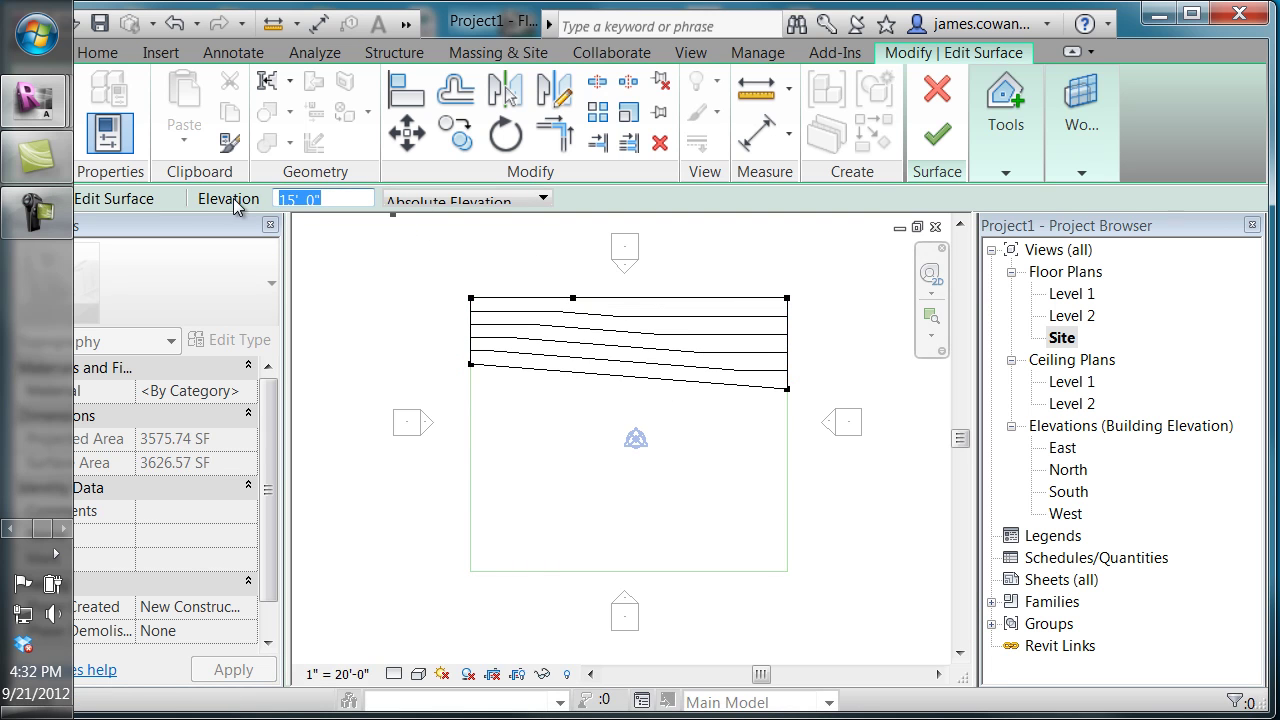
click(471, 571)
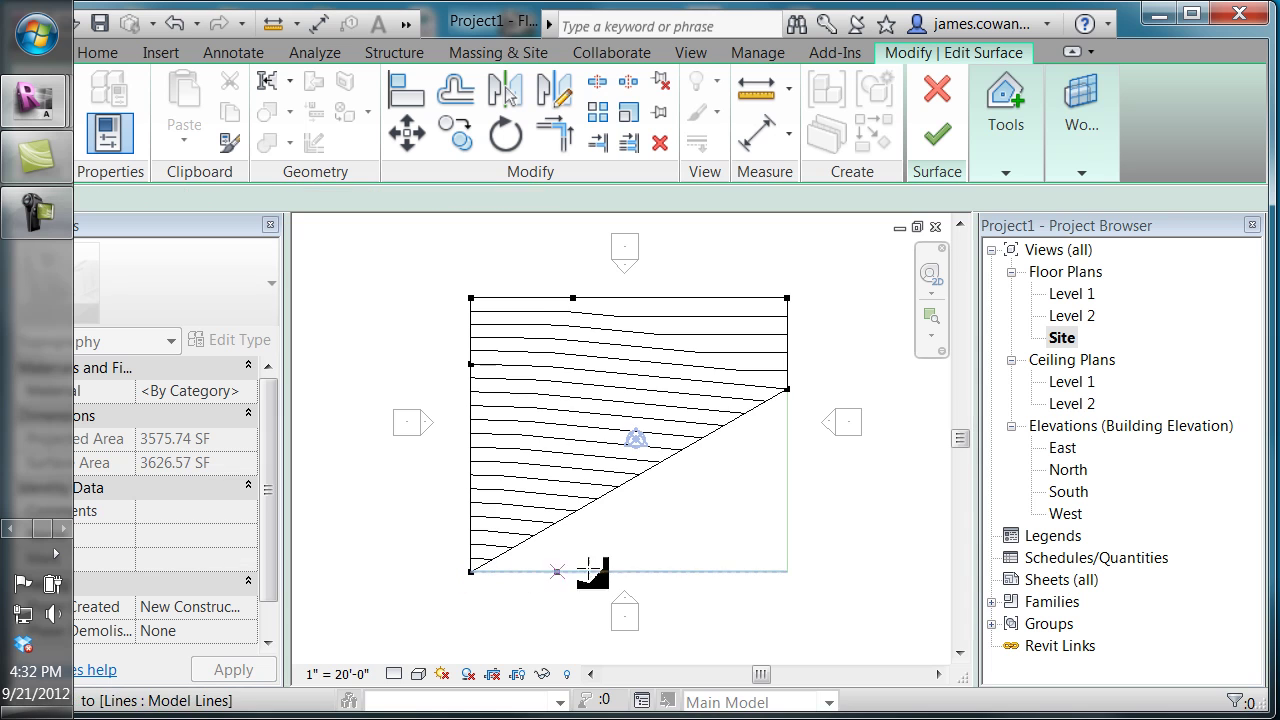
click(787, 571)
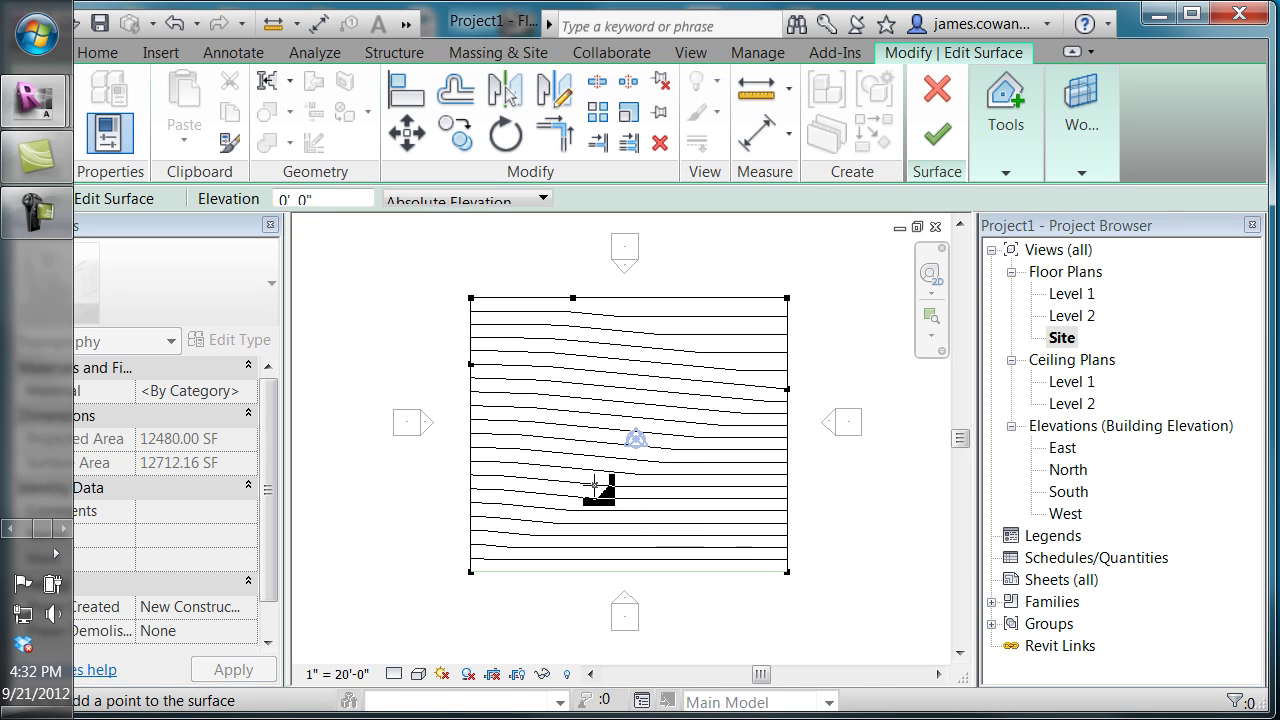
key(Escape)
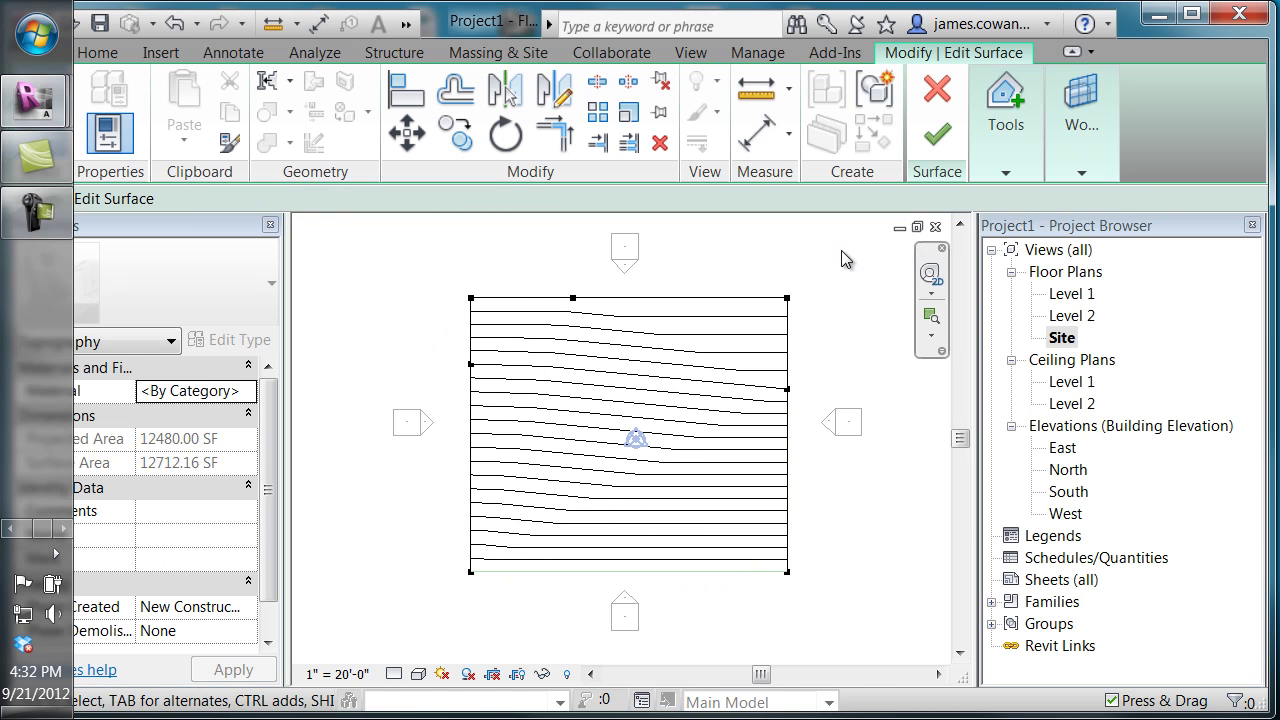
Finish the toposurface, draw a vertical section through it, and open the section view.
click(936, 134)
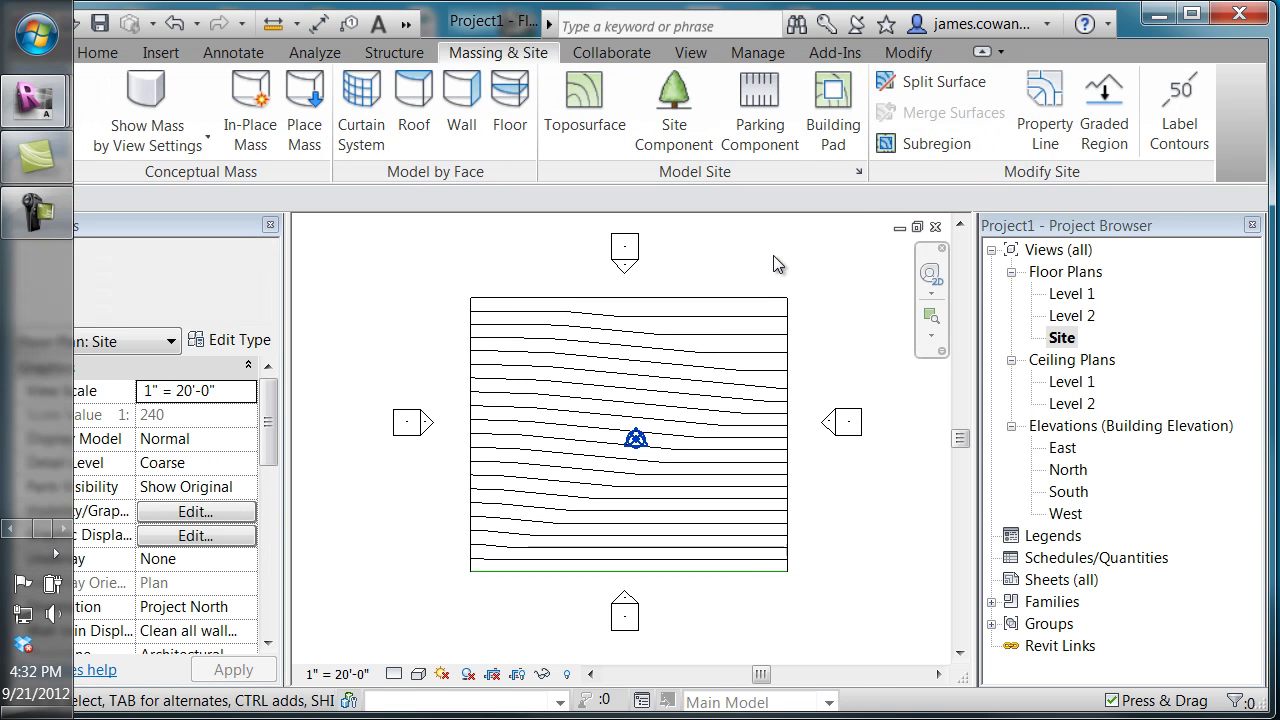
click(697, 54)
click(387, 113)
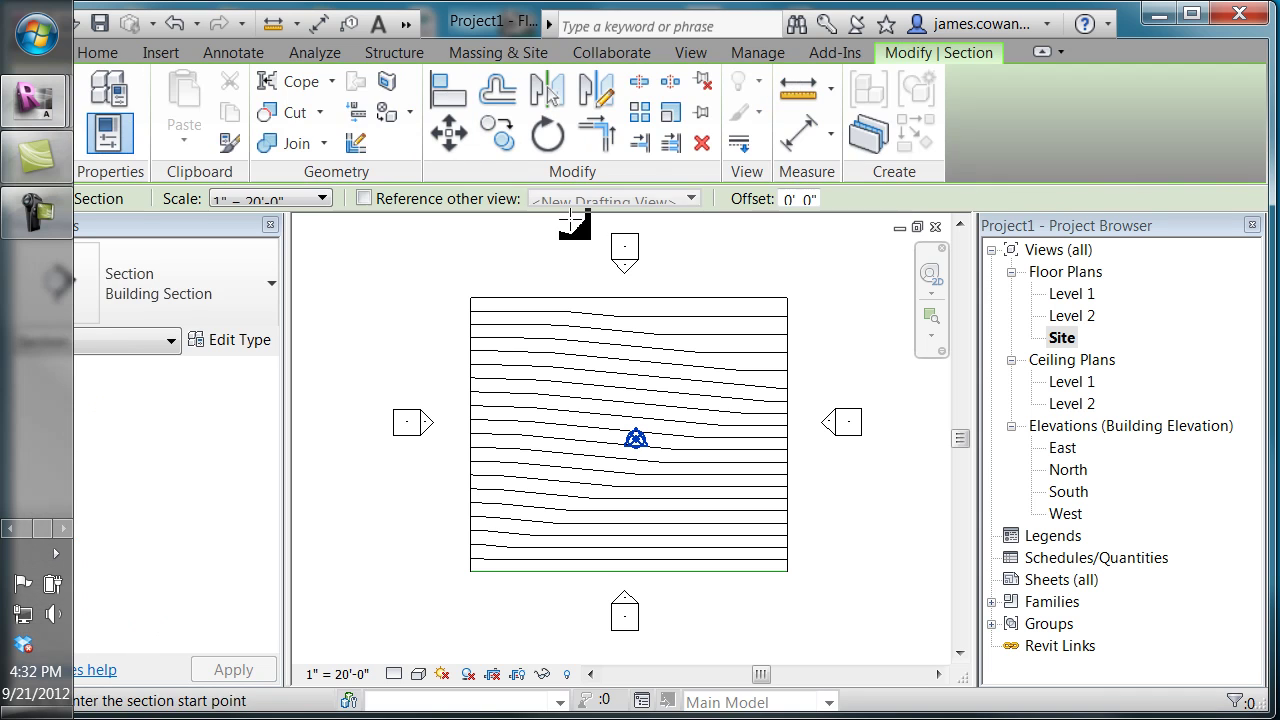
click(545, 283)
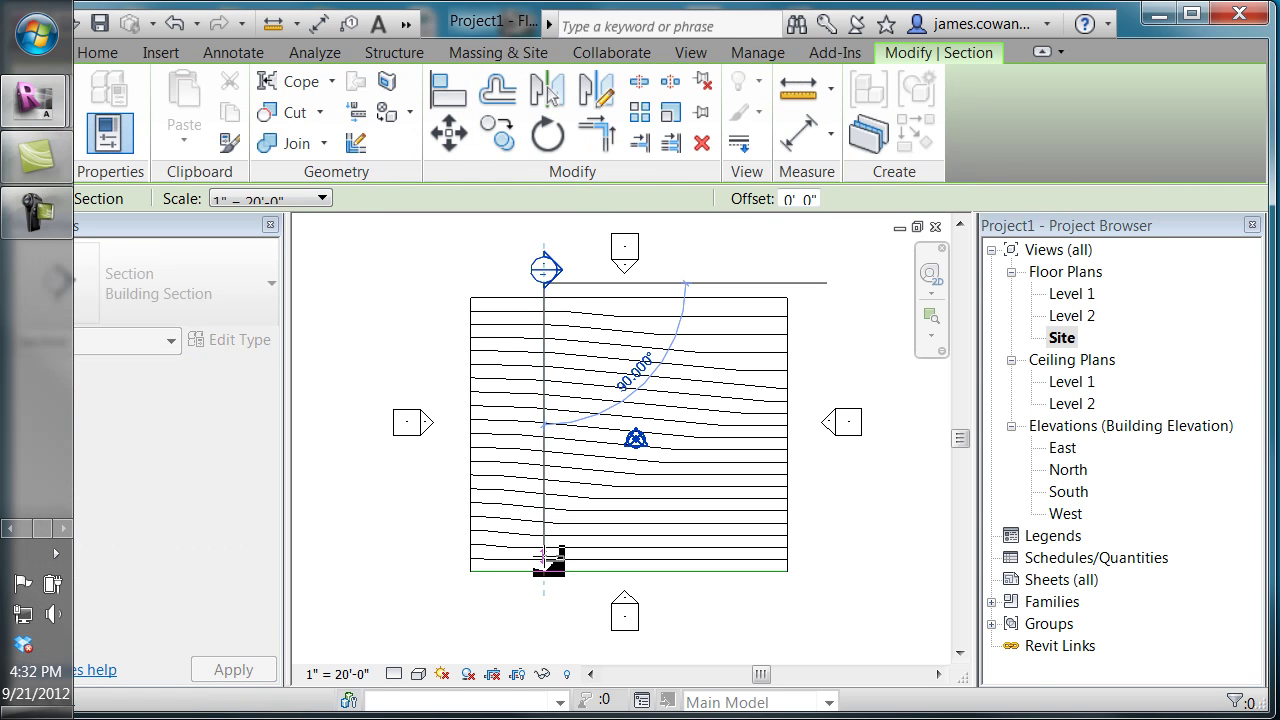
click(545, 600)
key(Escape)
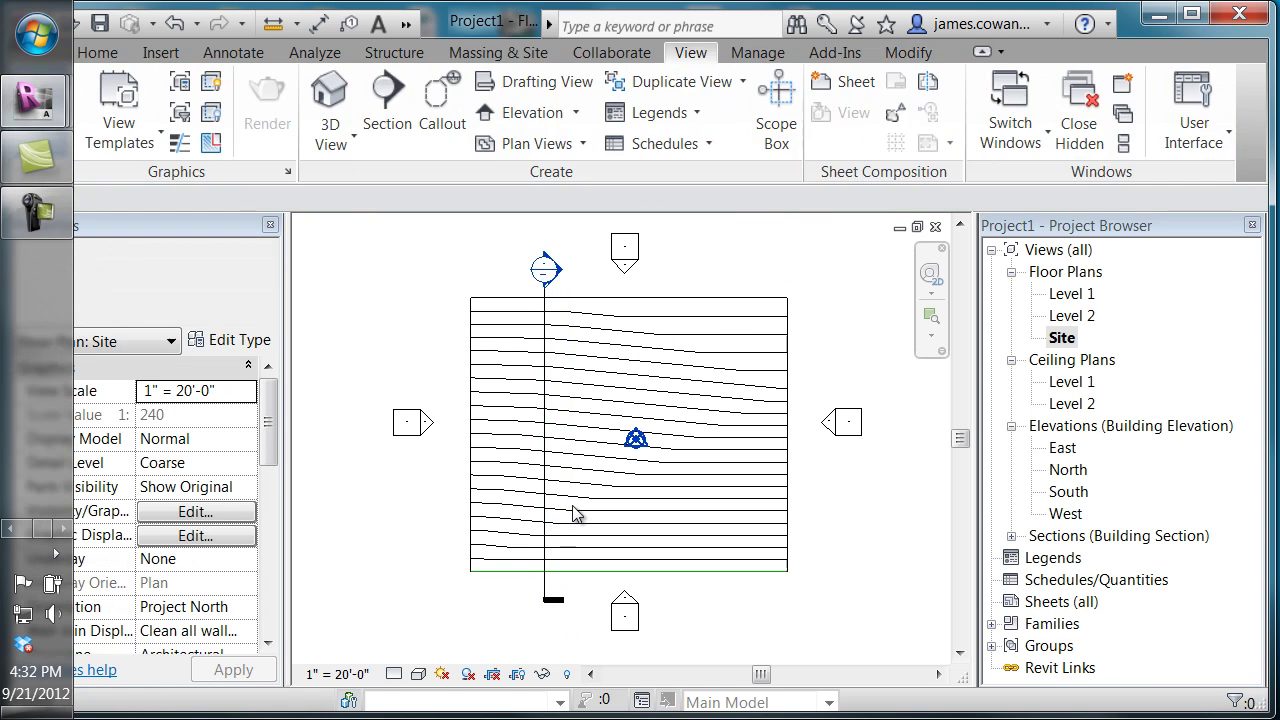
double_click(558, 271)
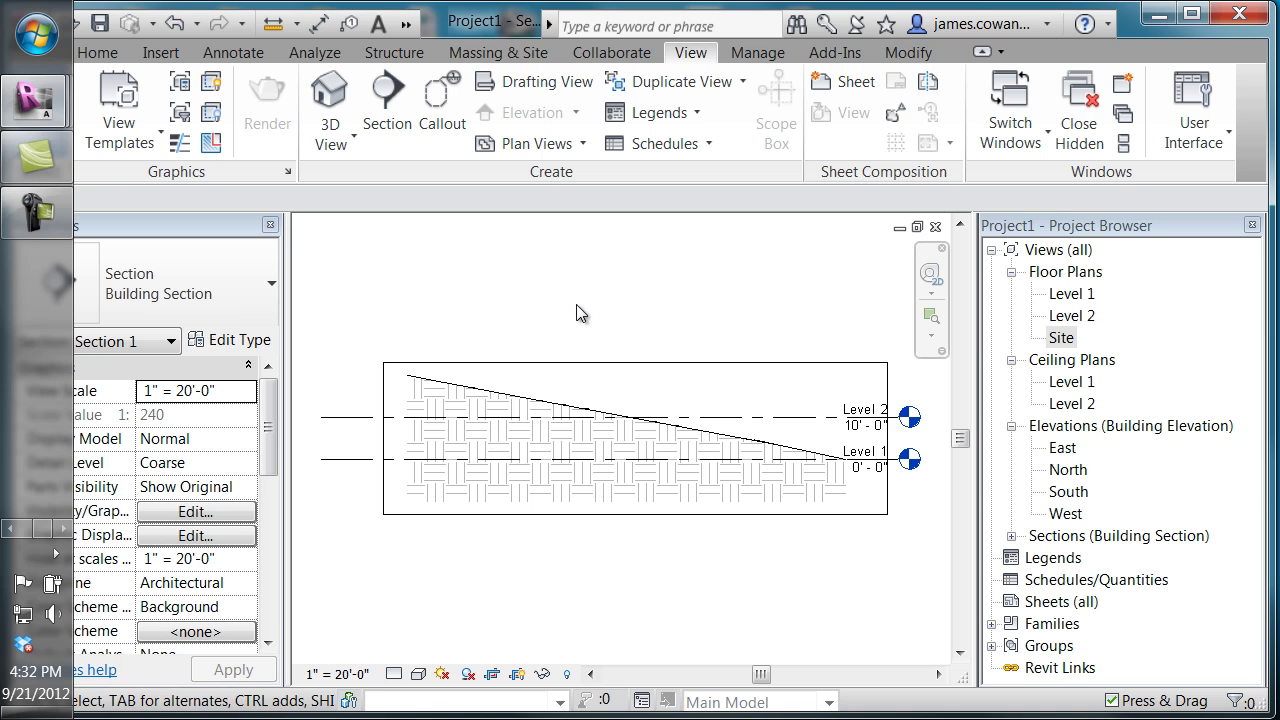
Open the default 3D view and orbit to a low side angle to check the slope.
double_click(1068, 296)
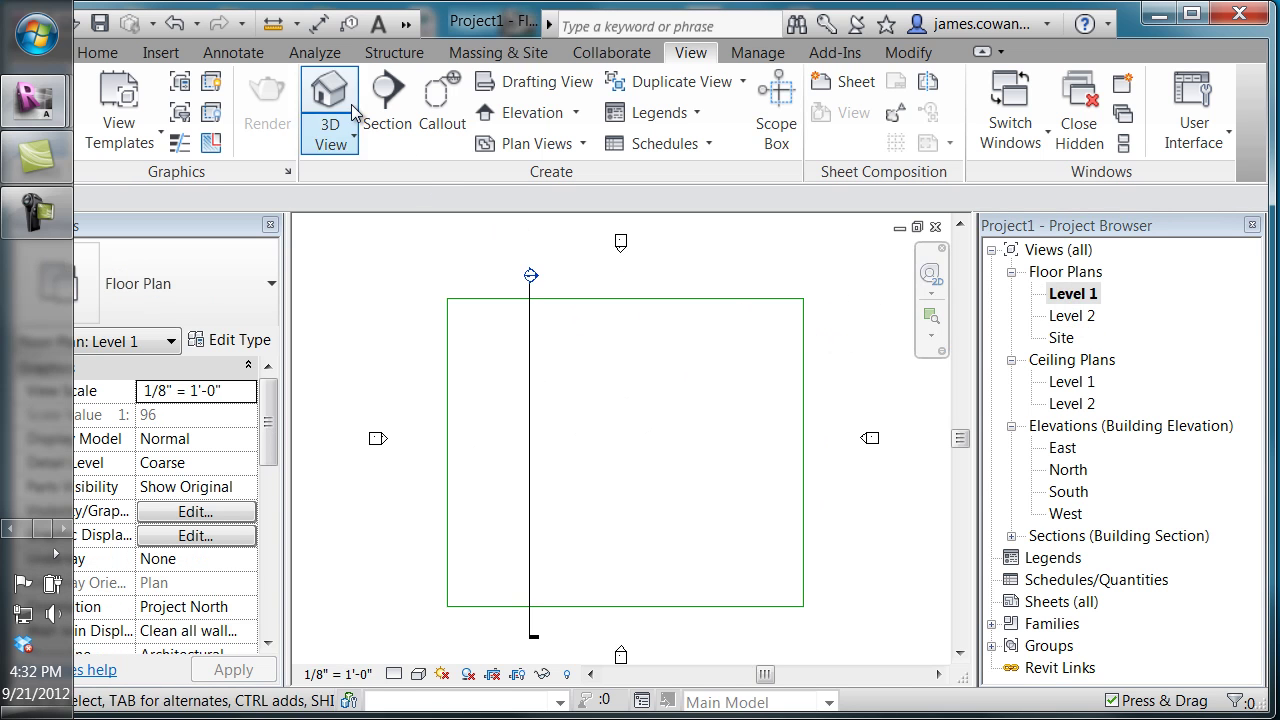
click(409, 30)
click(421, 52)
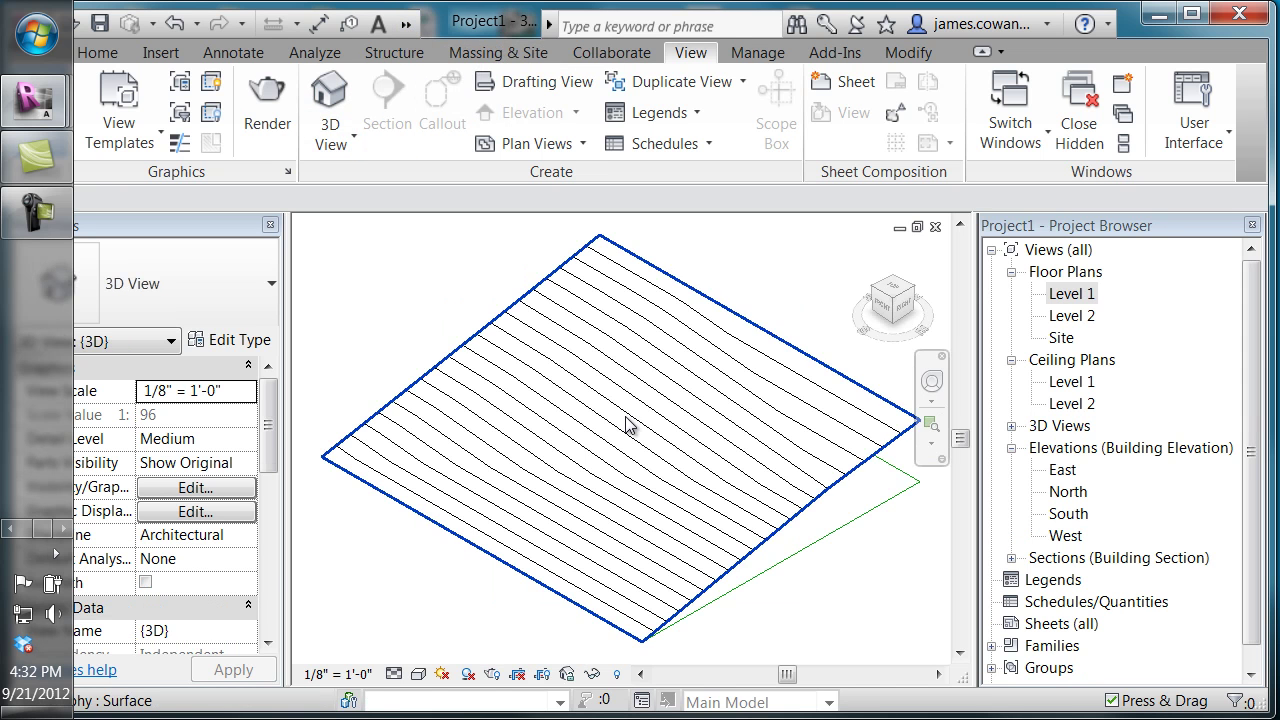
shift+middle_drag(624, 425, 725, 415)
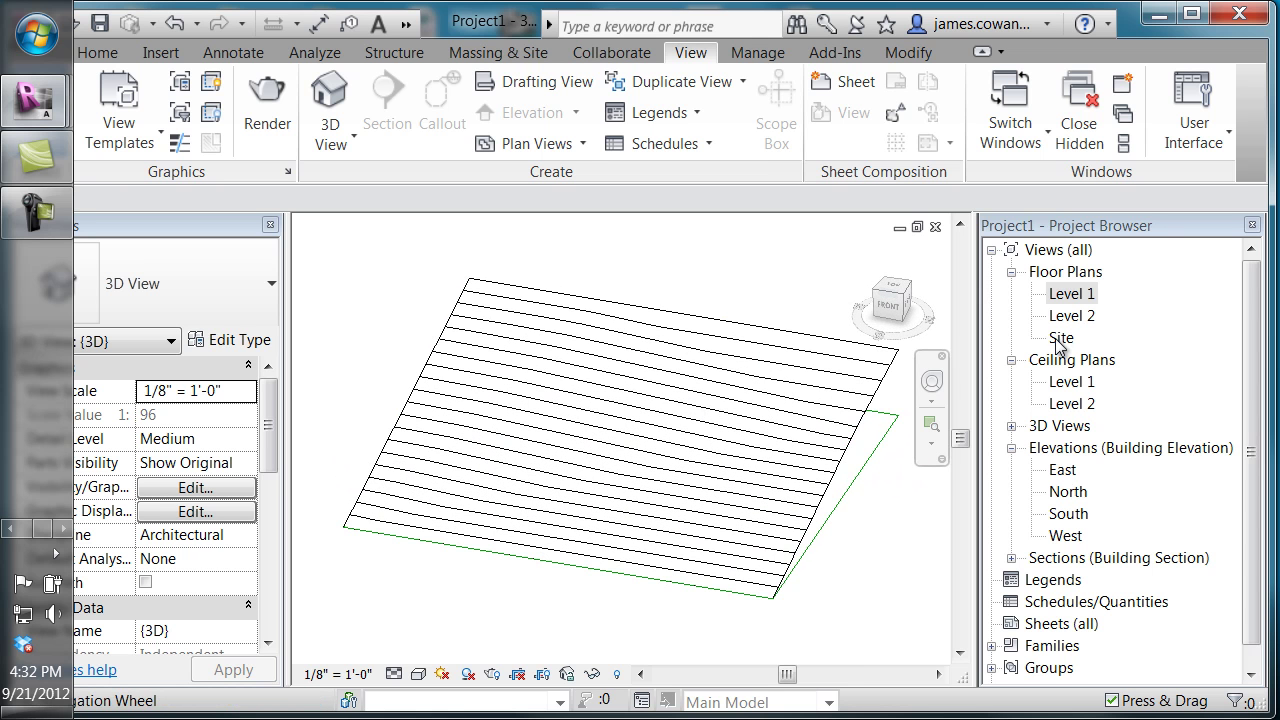
On the Level 1 plan, sketch a rectangular building pad boundary inside the toposurface.
double_click(1065, 293)
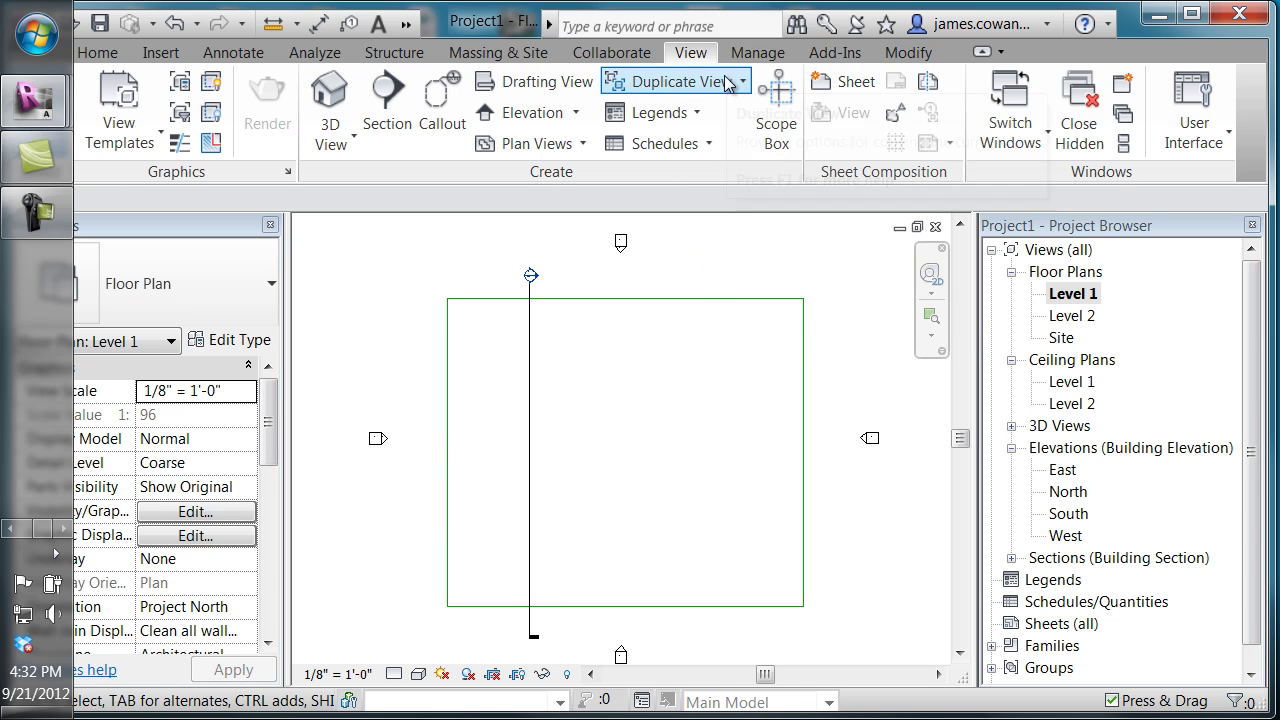
click(497, 58)
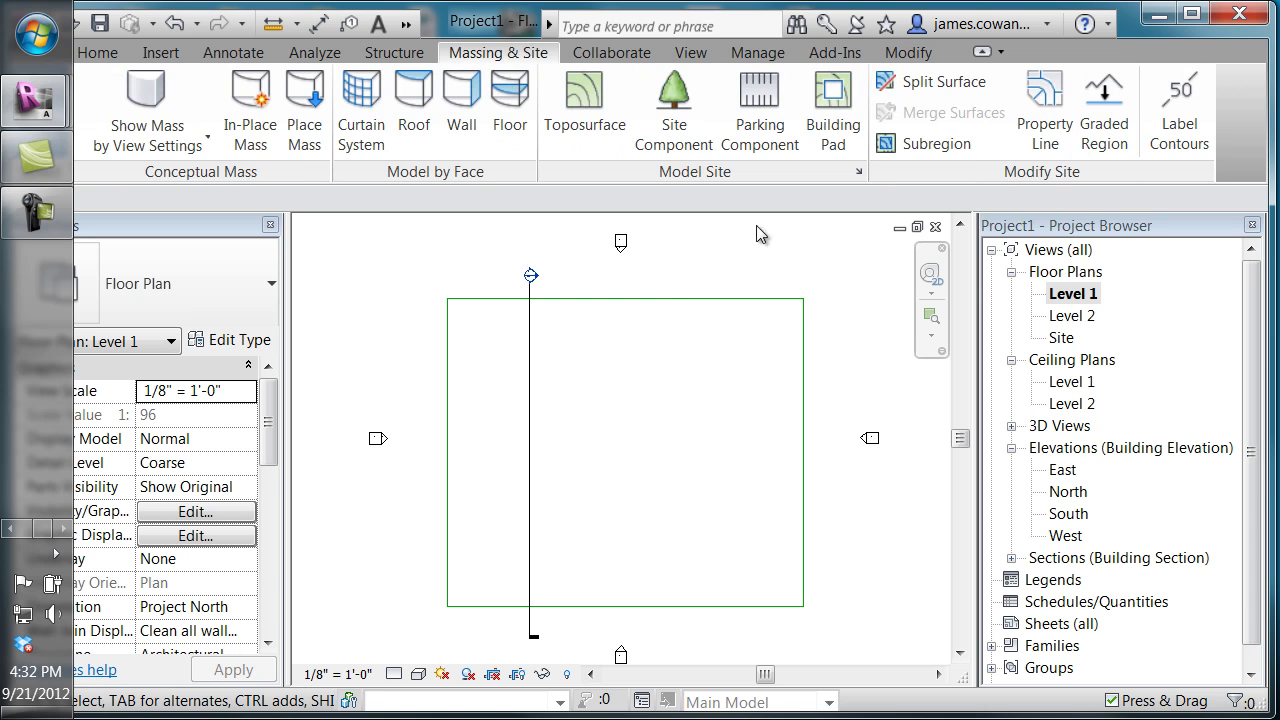
click(833, 105)
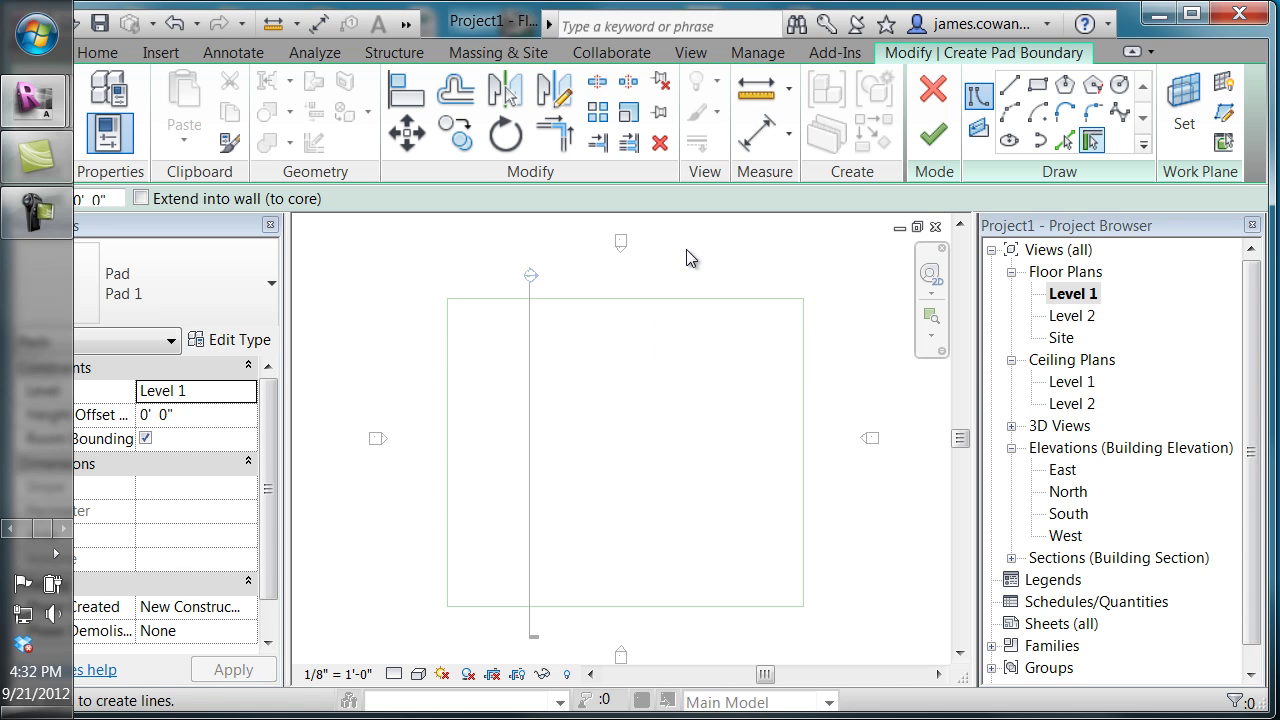
click(1037, 85)
click(580, 375)
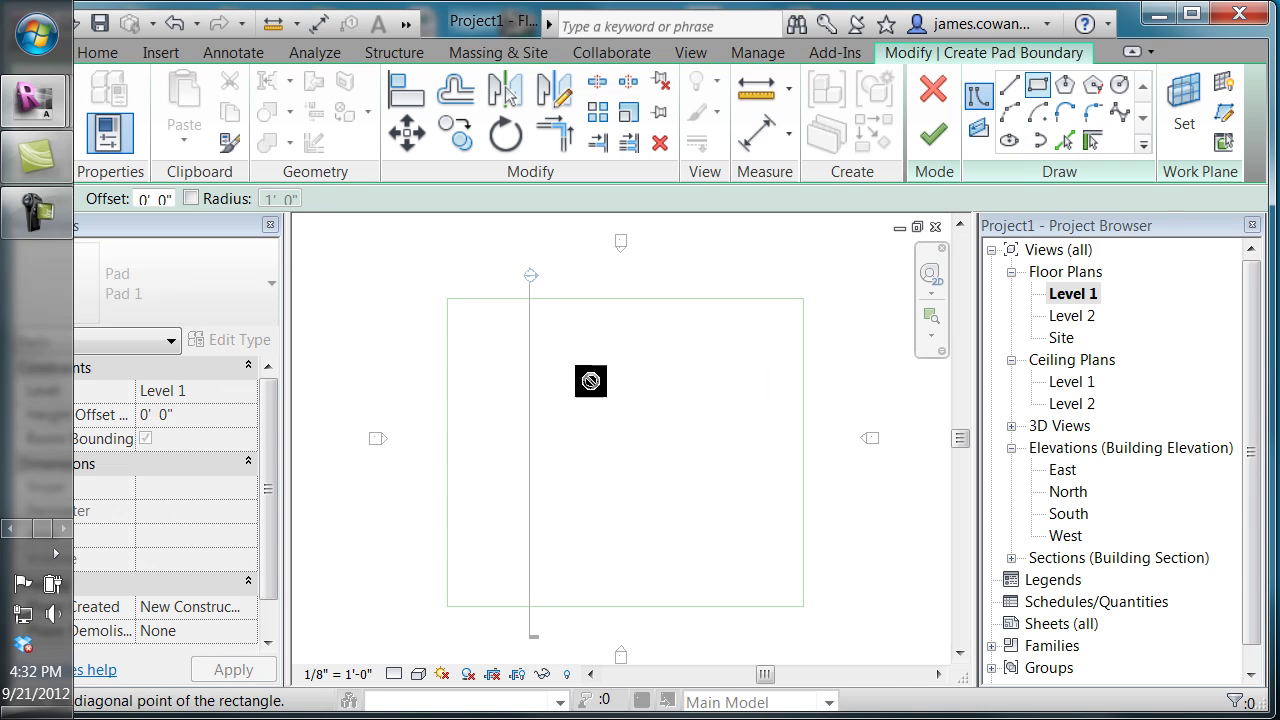
click(753, 484)
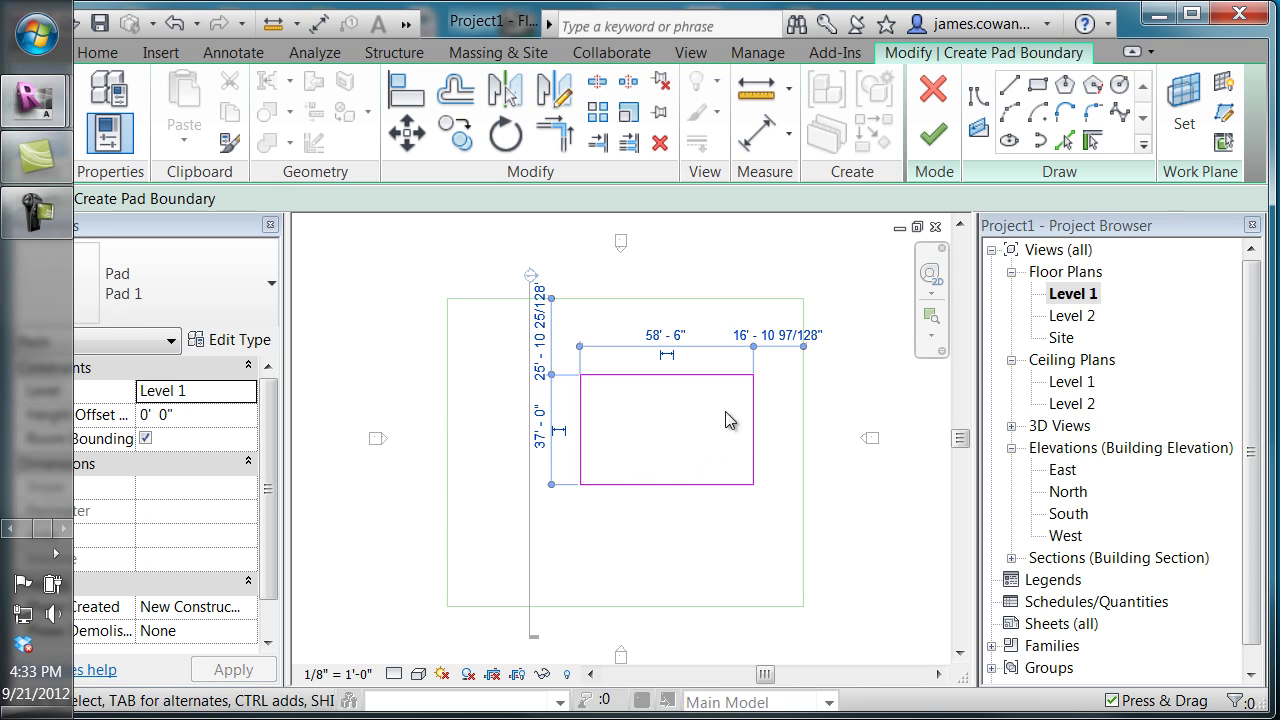
Finish the rectangular pad, move the section line across it, and open Section 1.
click(930, 138)
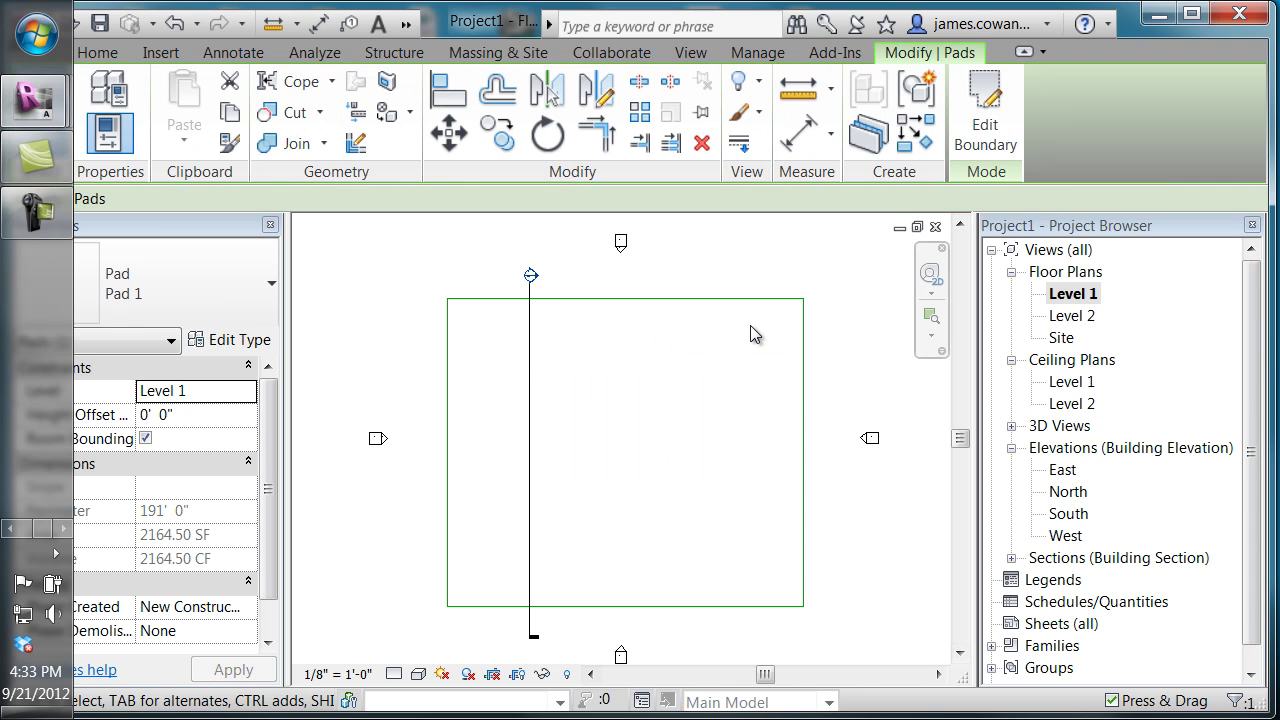
drag(537, 366, 665, 366)
click(774, 280)
double_click(670, 268)
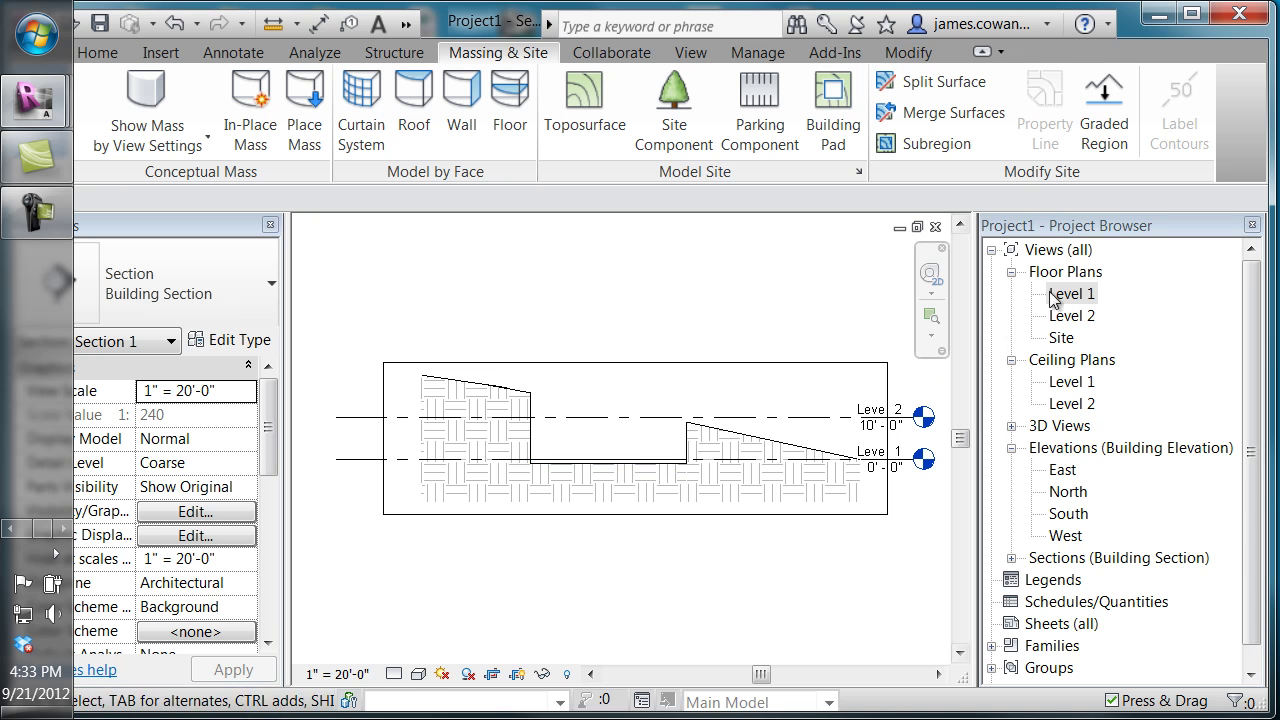
Raise the rectangular pad in the section so it cuts a shallower step into the slope.
click(630, 462)
drag(626, 459, 627, 393)
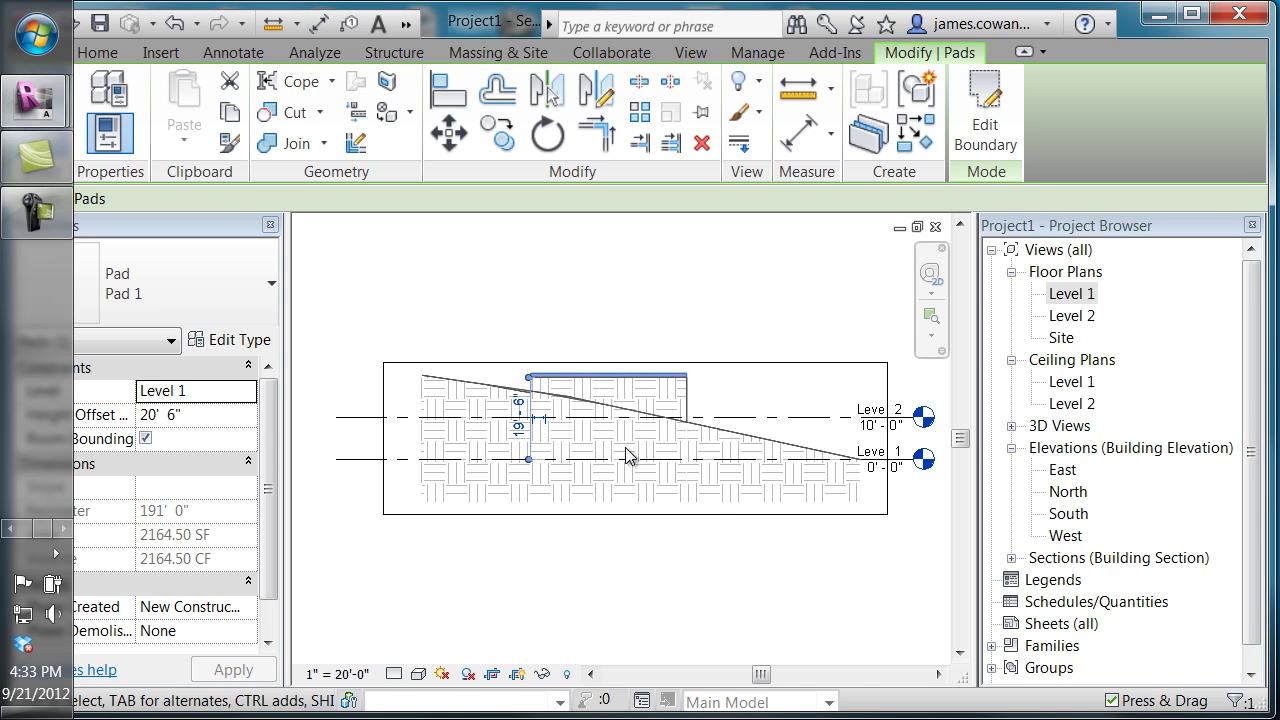
click(714, 581)
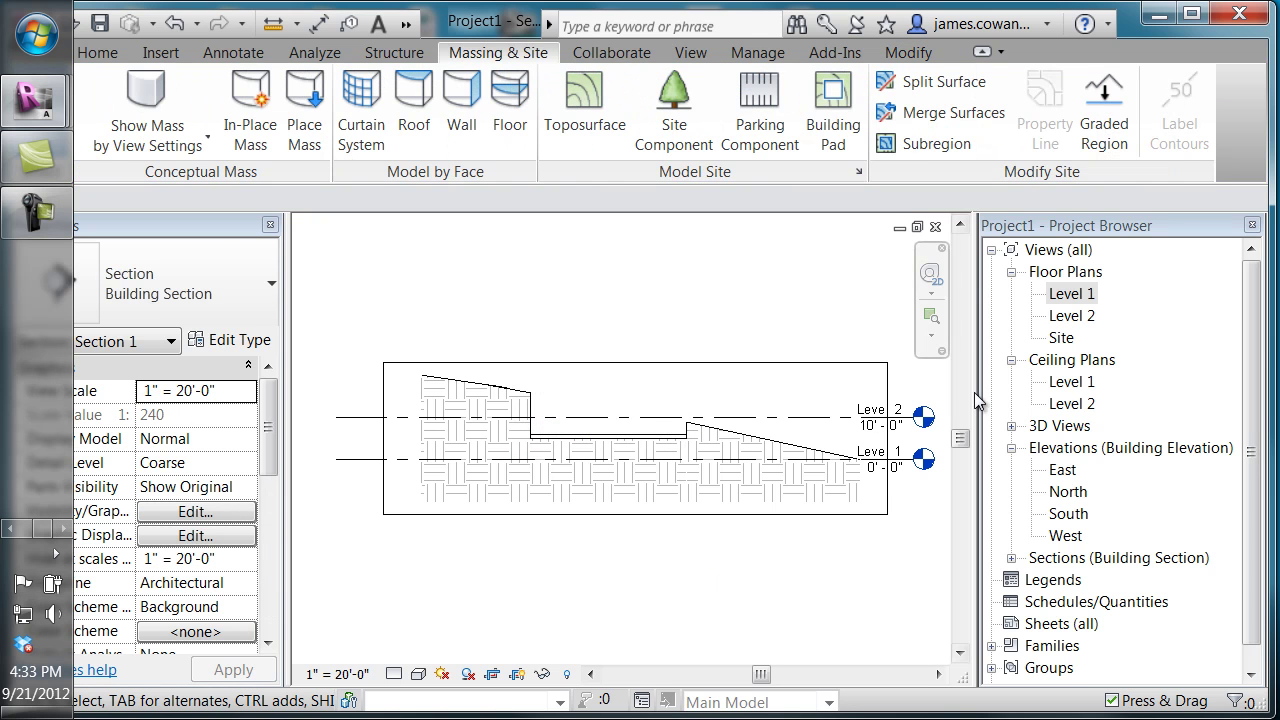
Open the Site floor plan and zoom in on the toposurface.
click(1059, 339)
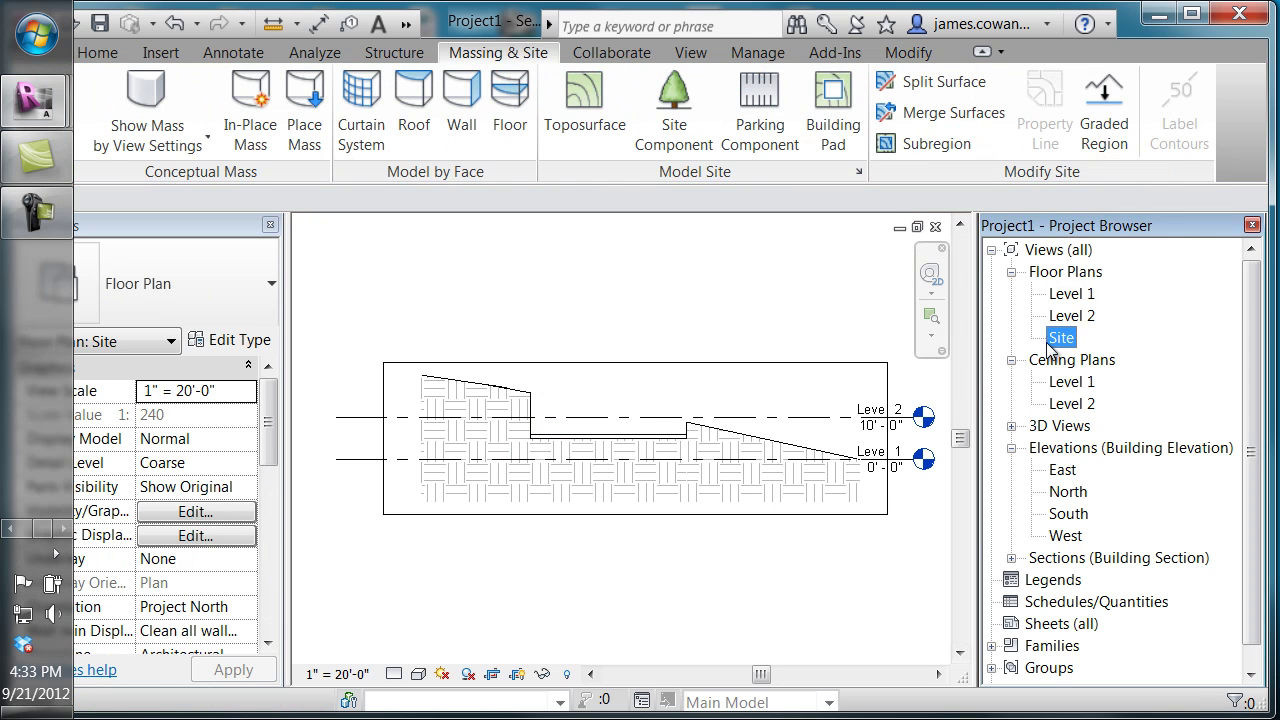
double_click(1057, 339)
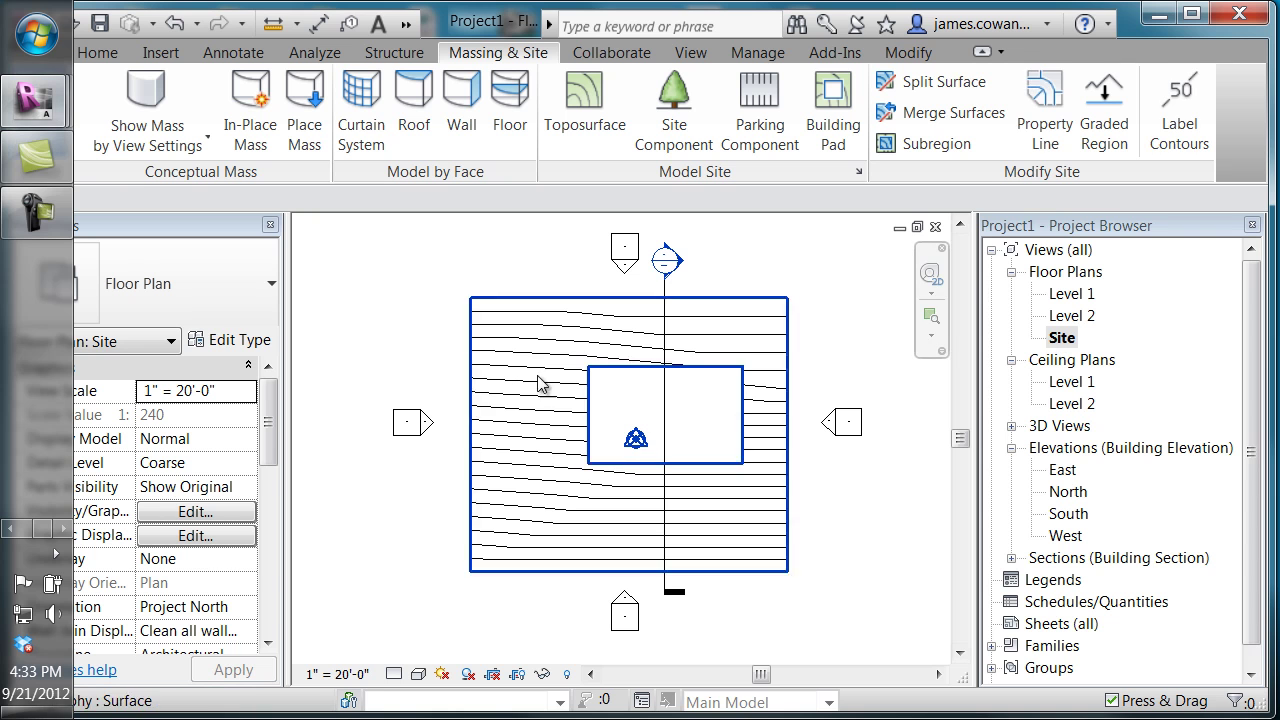
scroll(619, 387, up, 1)
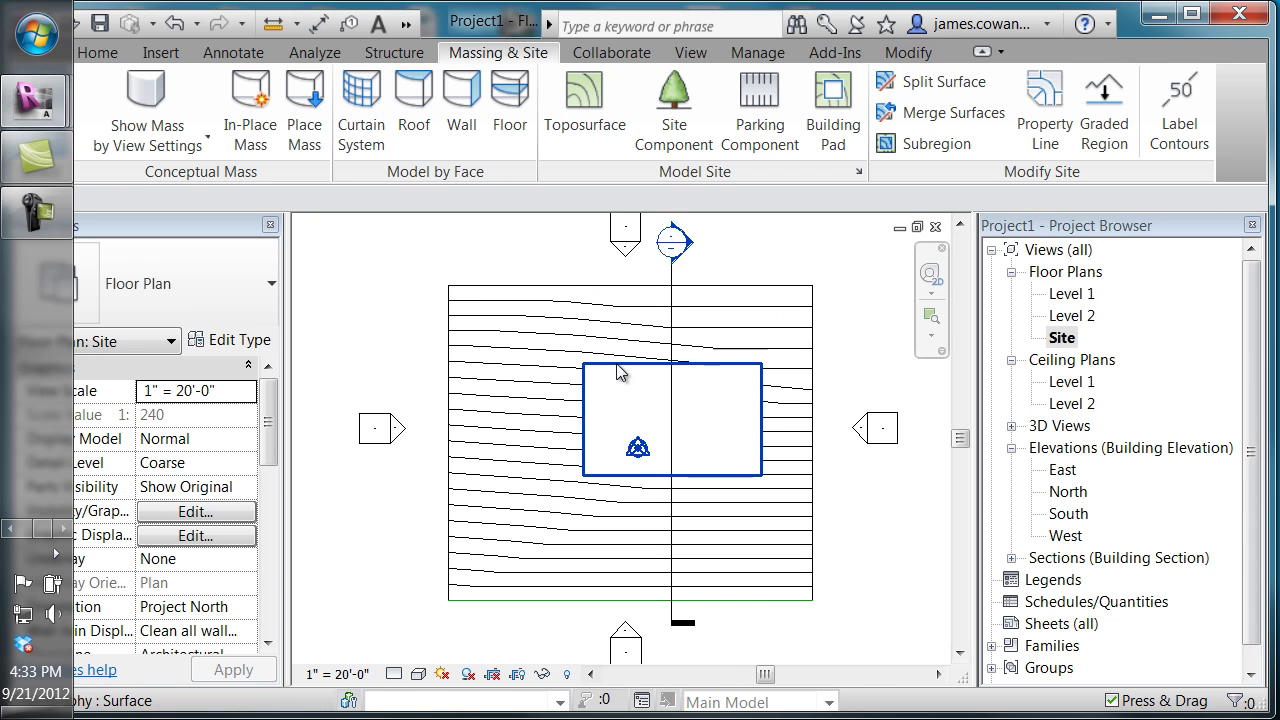
click(620, 366)
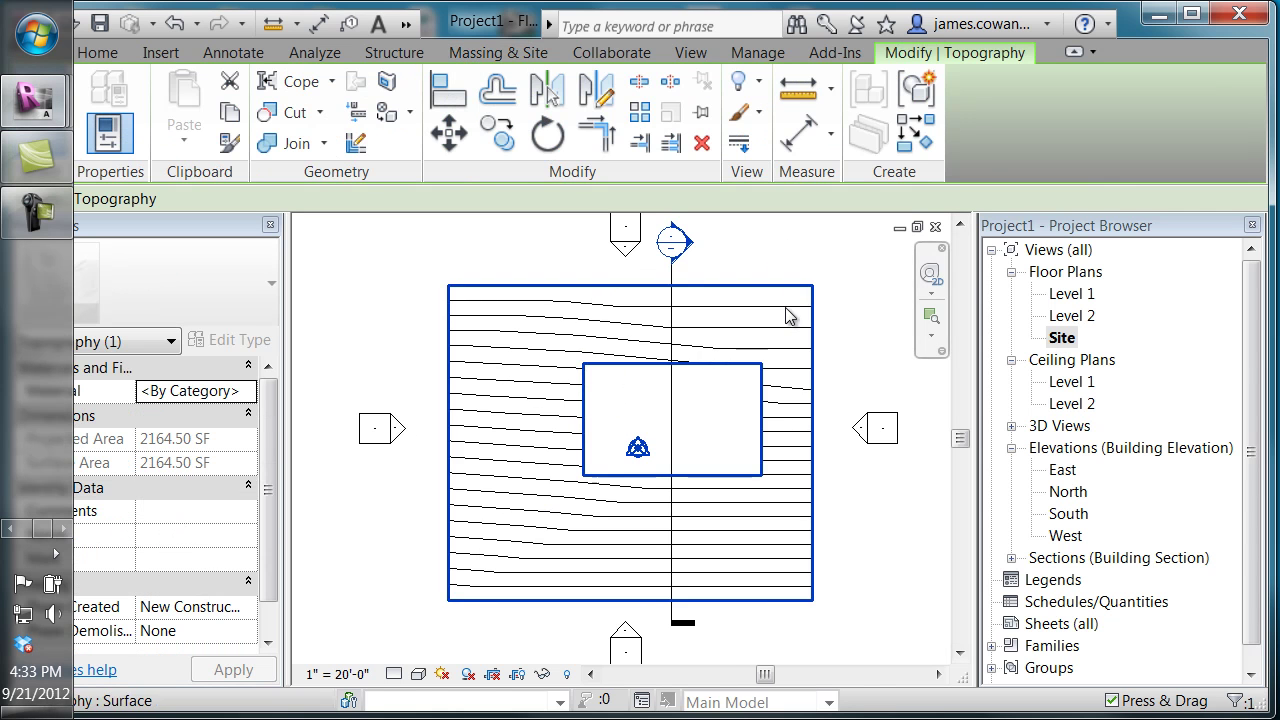
click(580, 254)
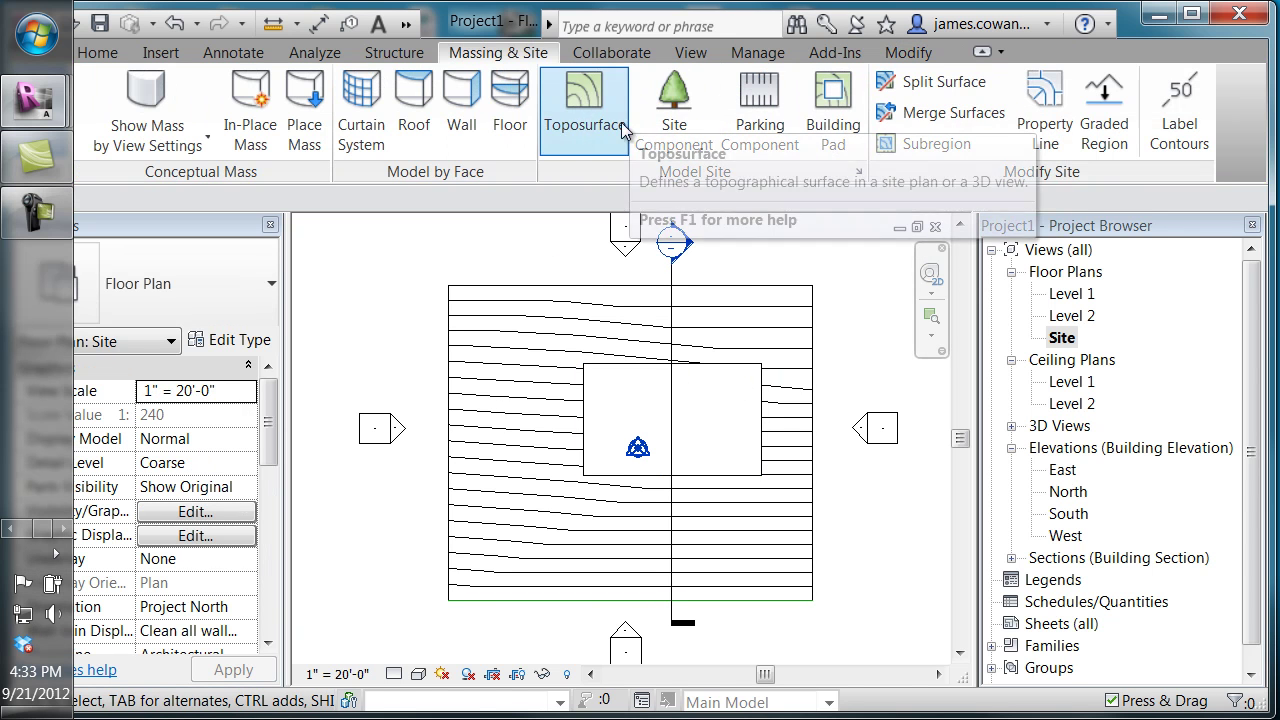
Sketch a closed L-shaped building pad boundary with lines in the lower-left of the site.
click(830, 125)
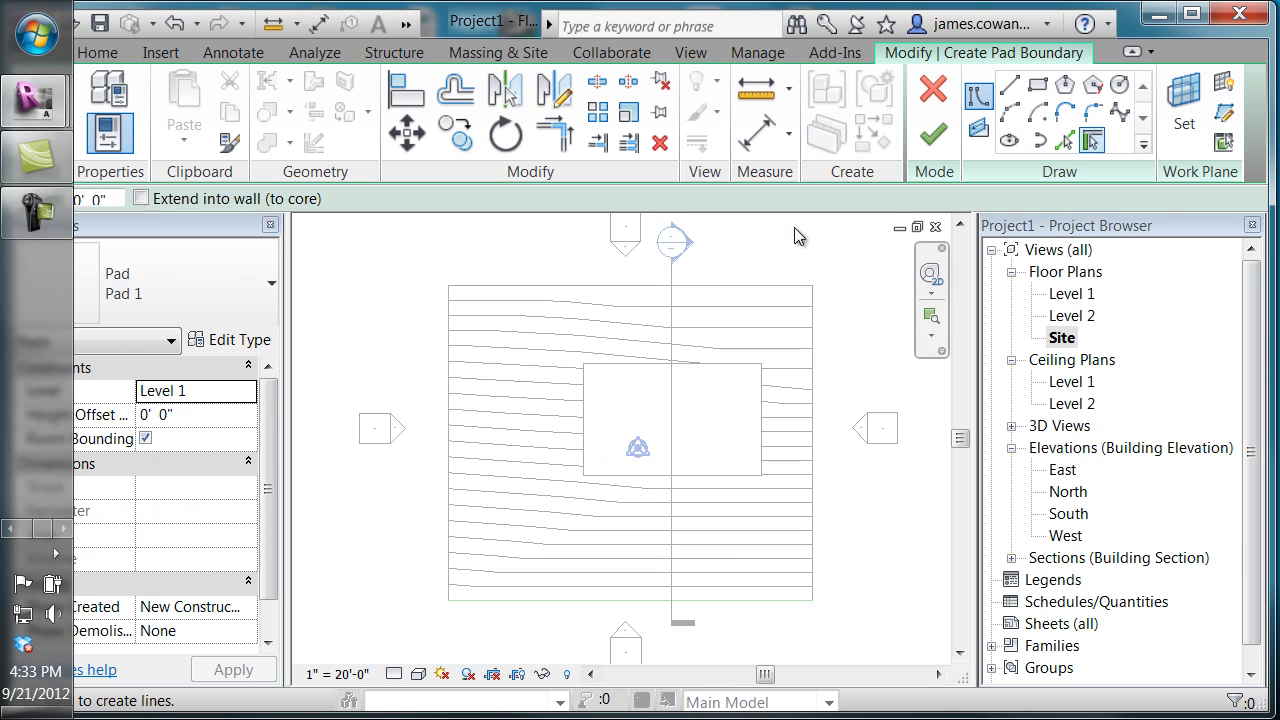
click(1010, 90)
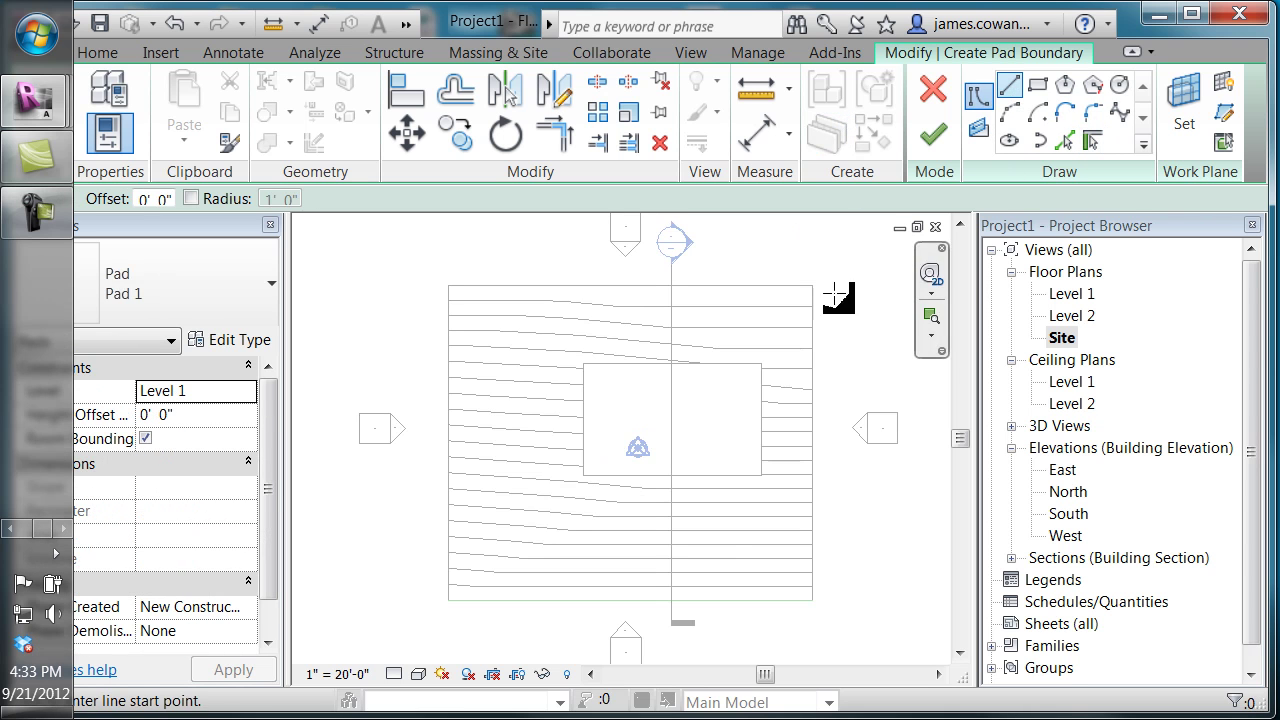
click(480, 450)
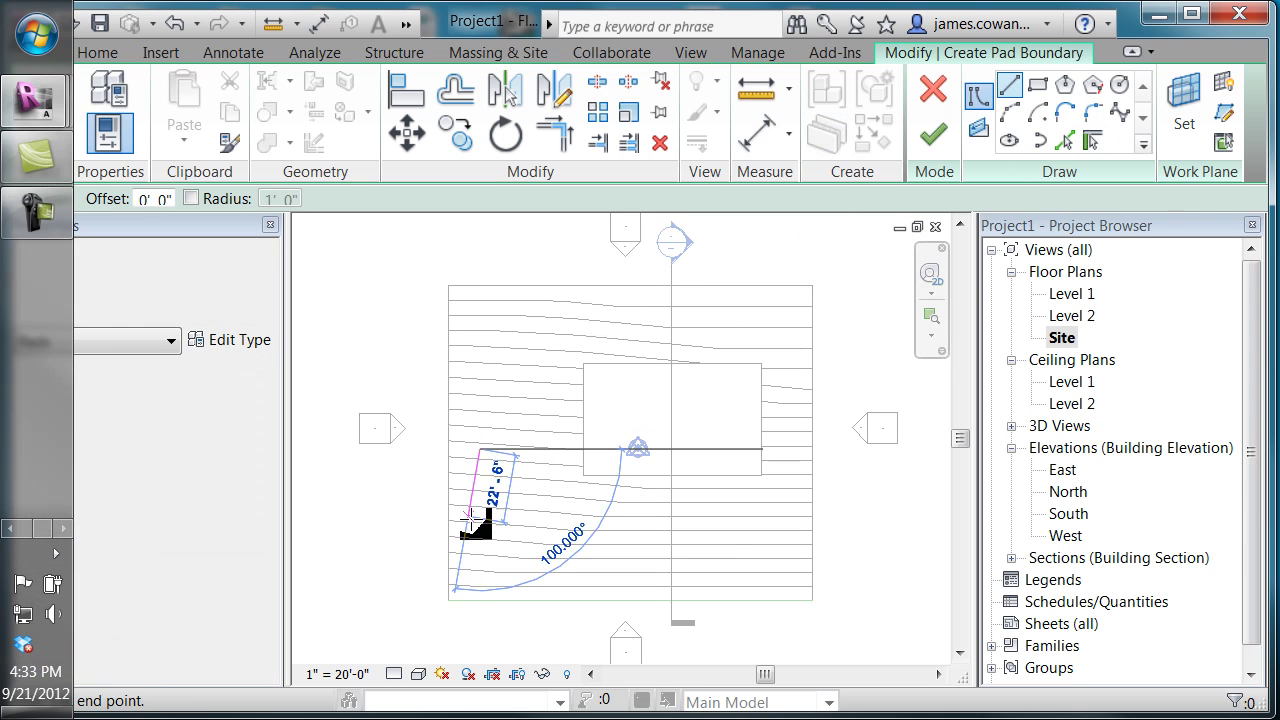
click(466, 546)
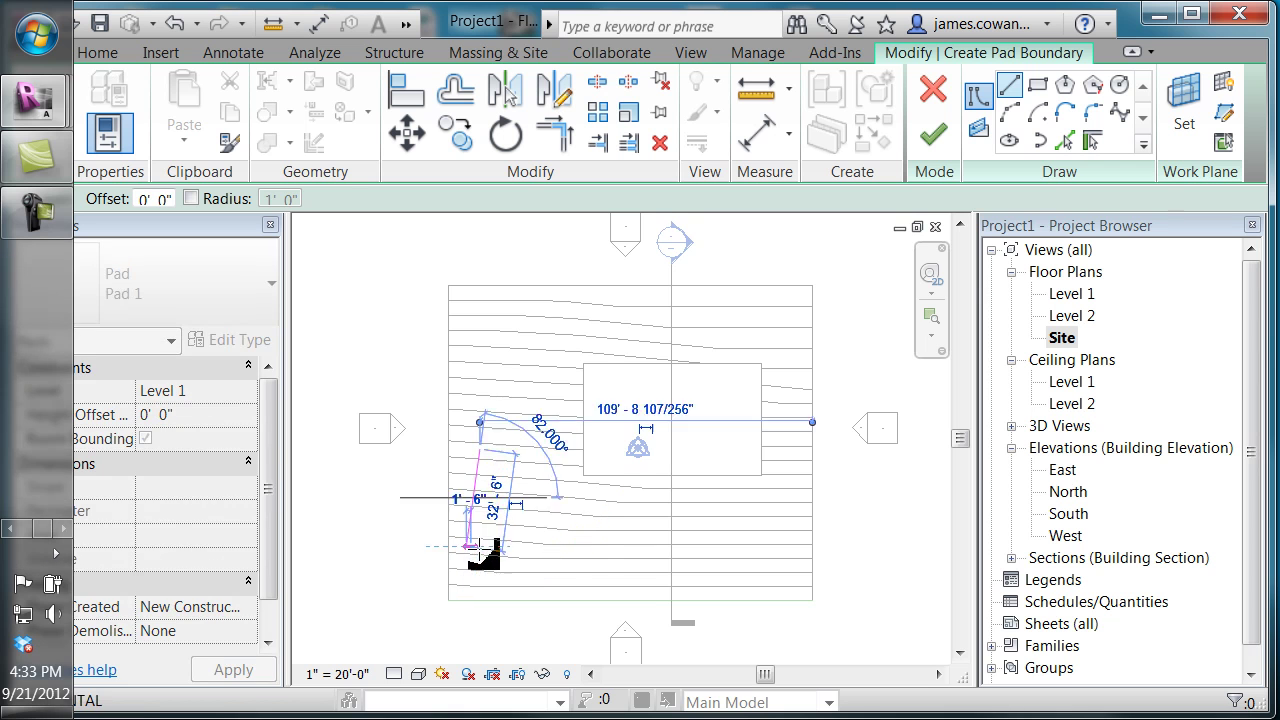
click(576, 560)
click(584, 506)
click(543, 501)
click(543, 393)
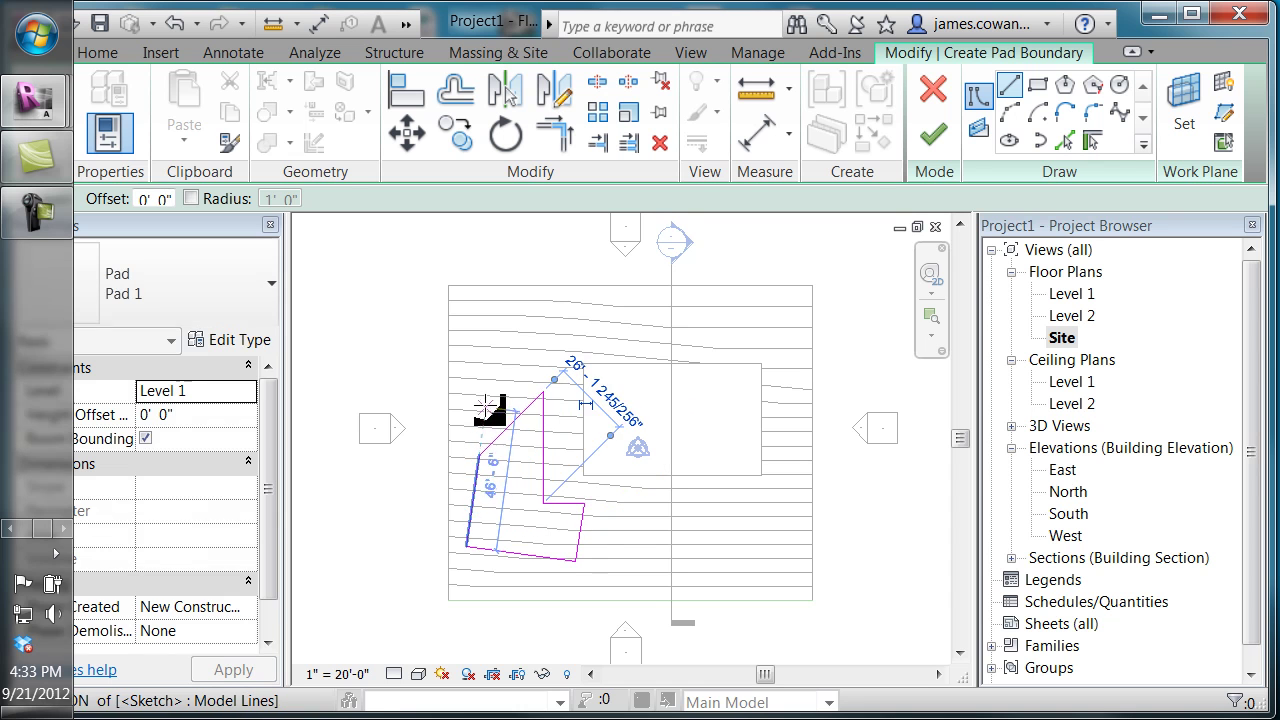
click(480, 456)
key(Escape)
key(Escape)
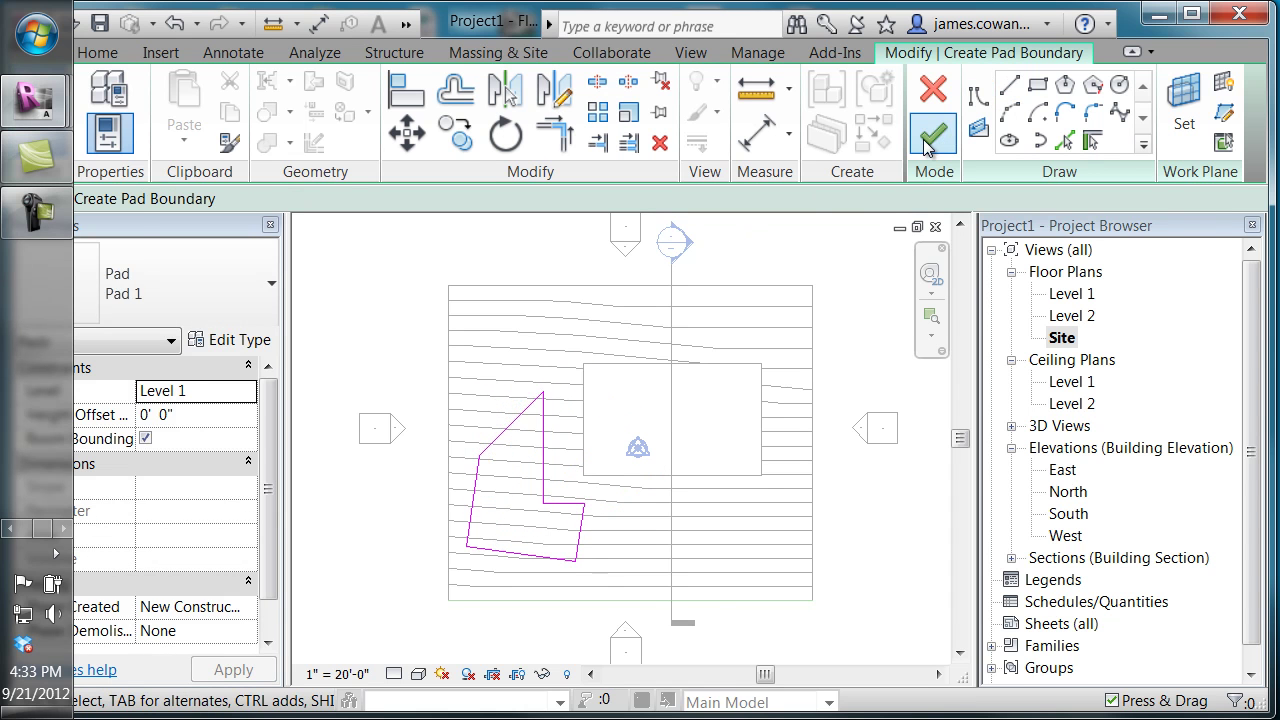
Finish the L-shaped pad and switch to the default 3D view.
click(924, 140)
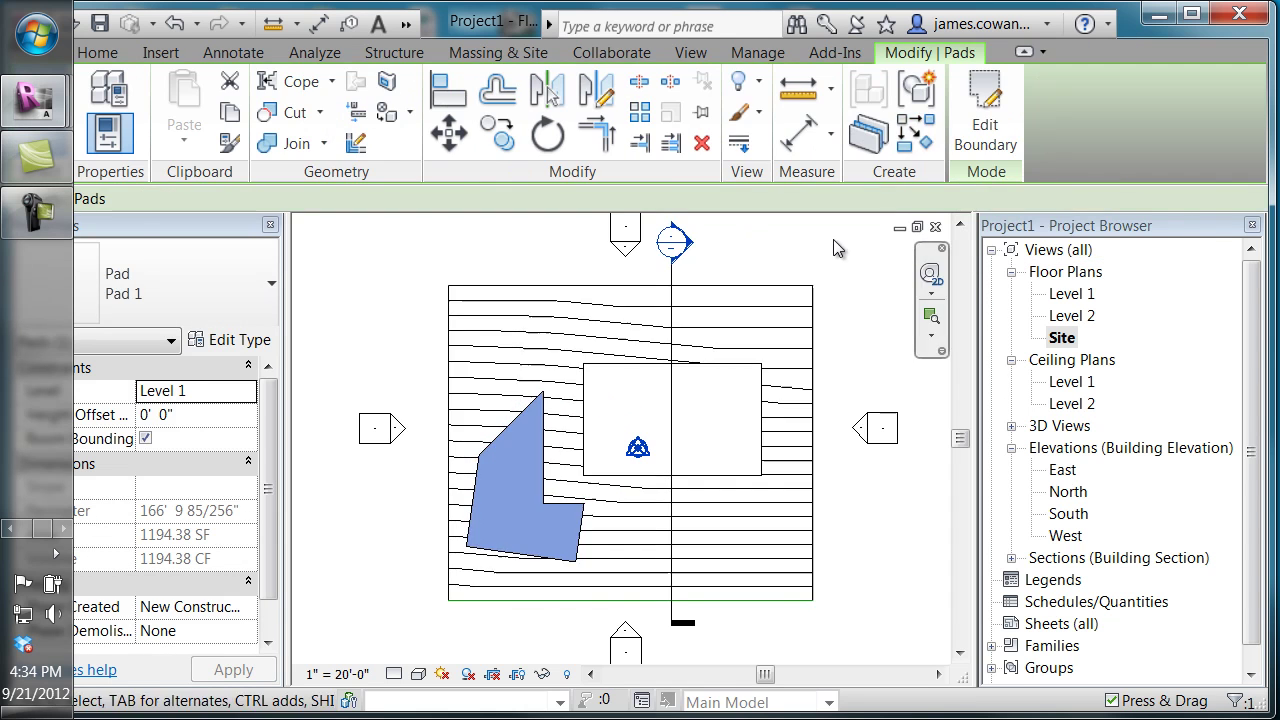
click(792, 258)
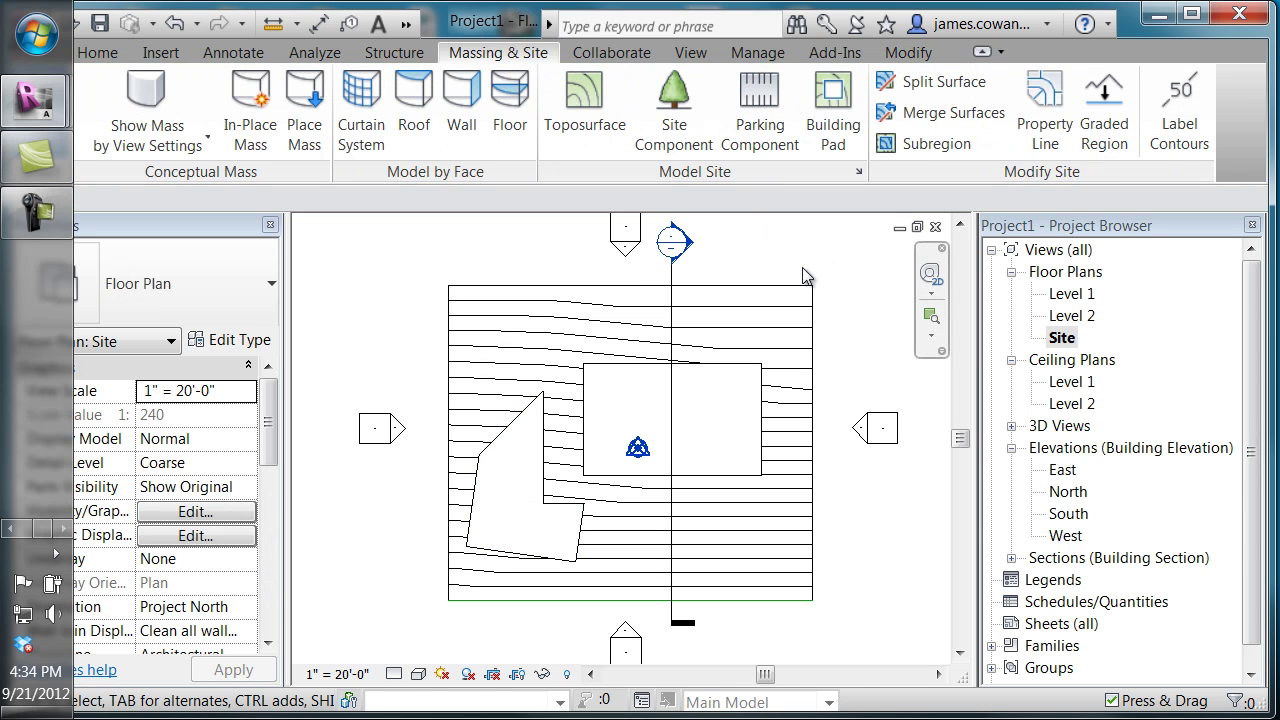
click(410, 30)
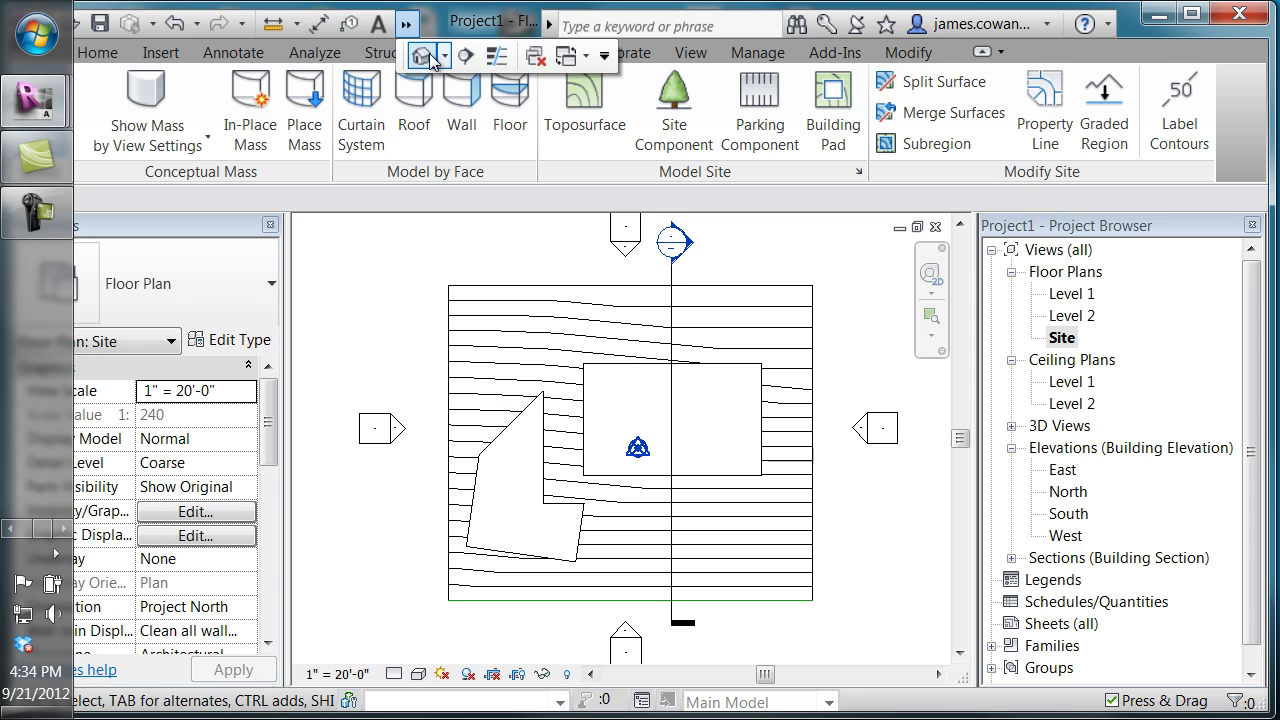
click(428, 54)
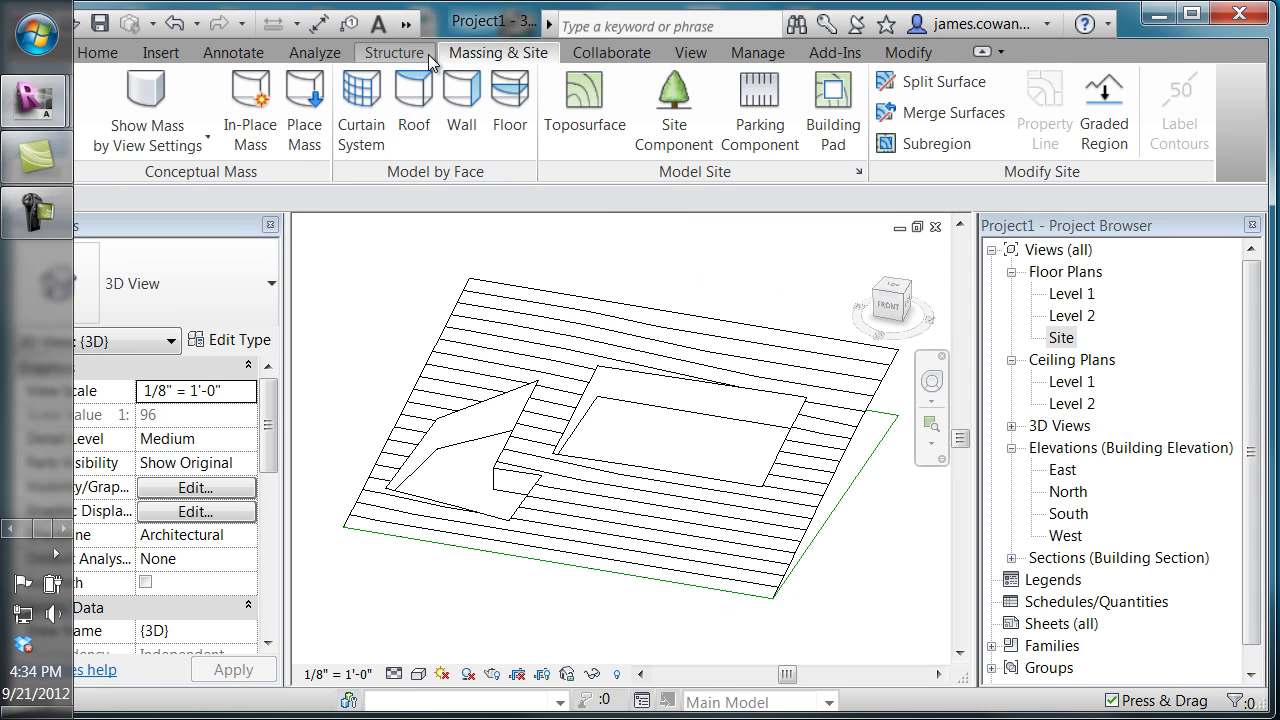
Set the L-shaped pad's Height Offset From Level to 12'.
click(460, 446)
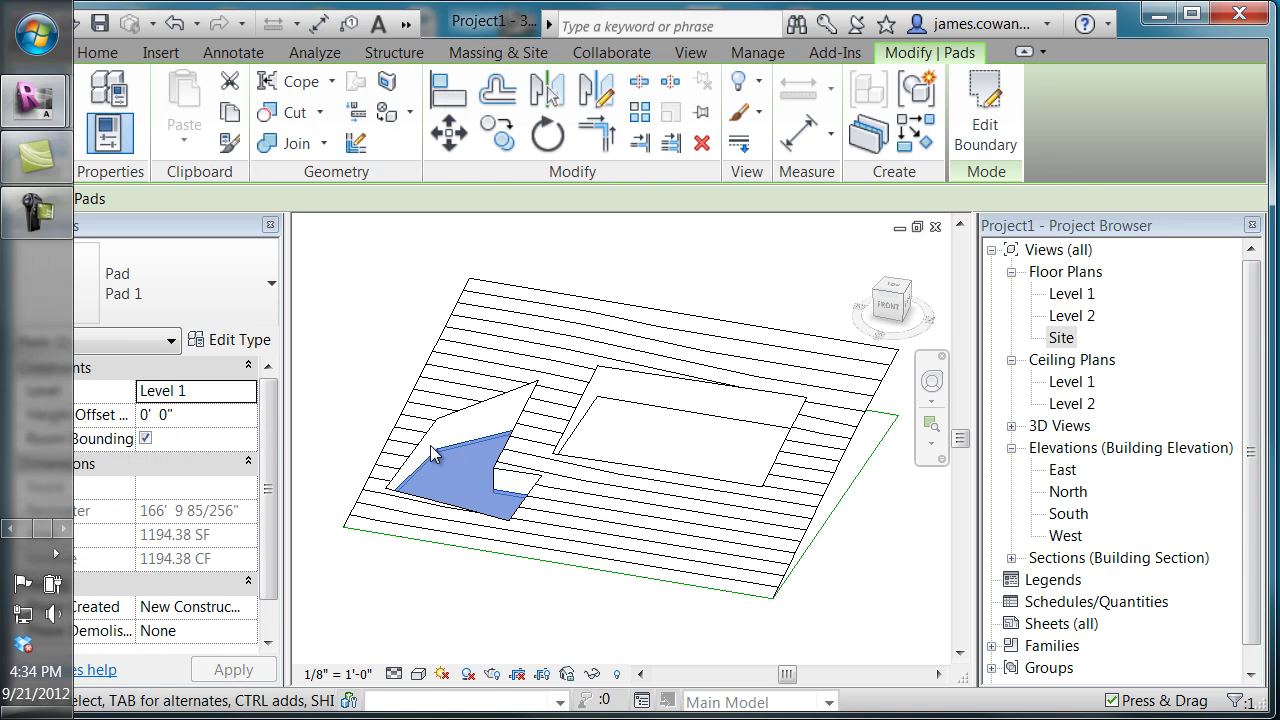
click(197, 414)
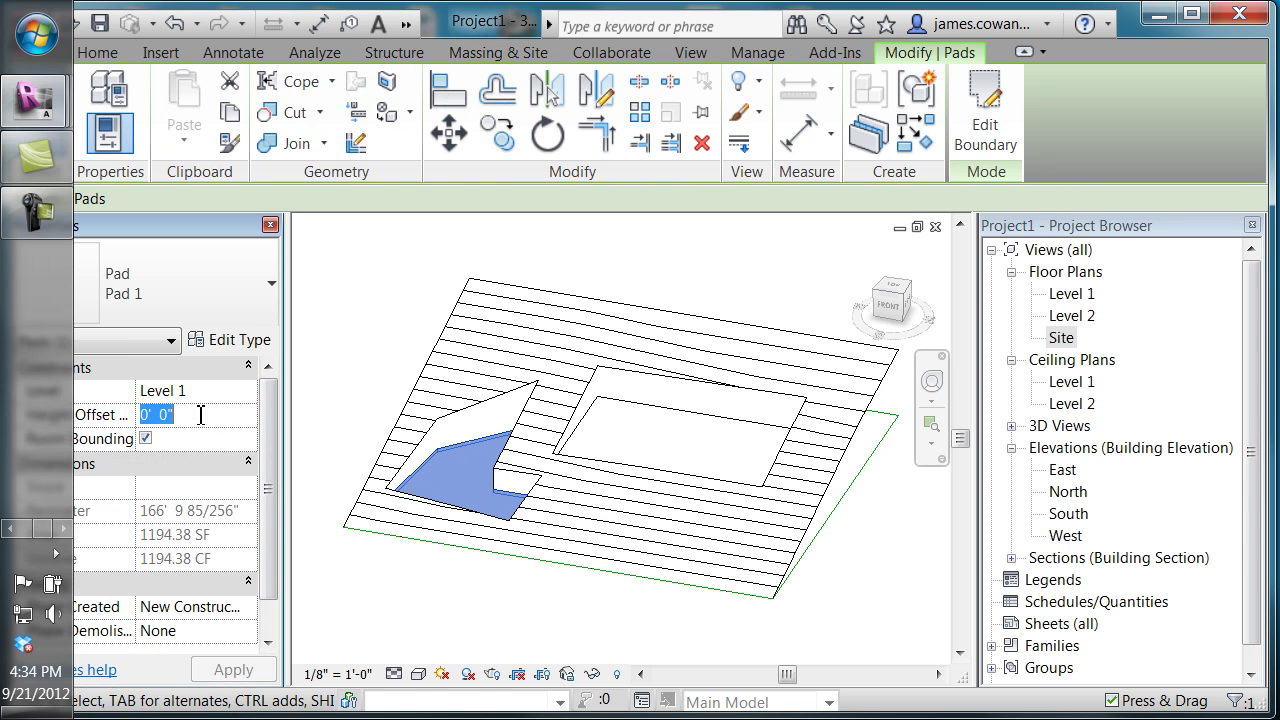
key(Return)
click(218, 416)
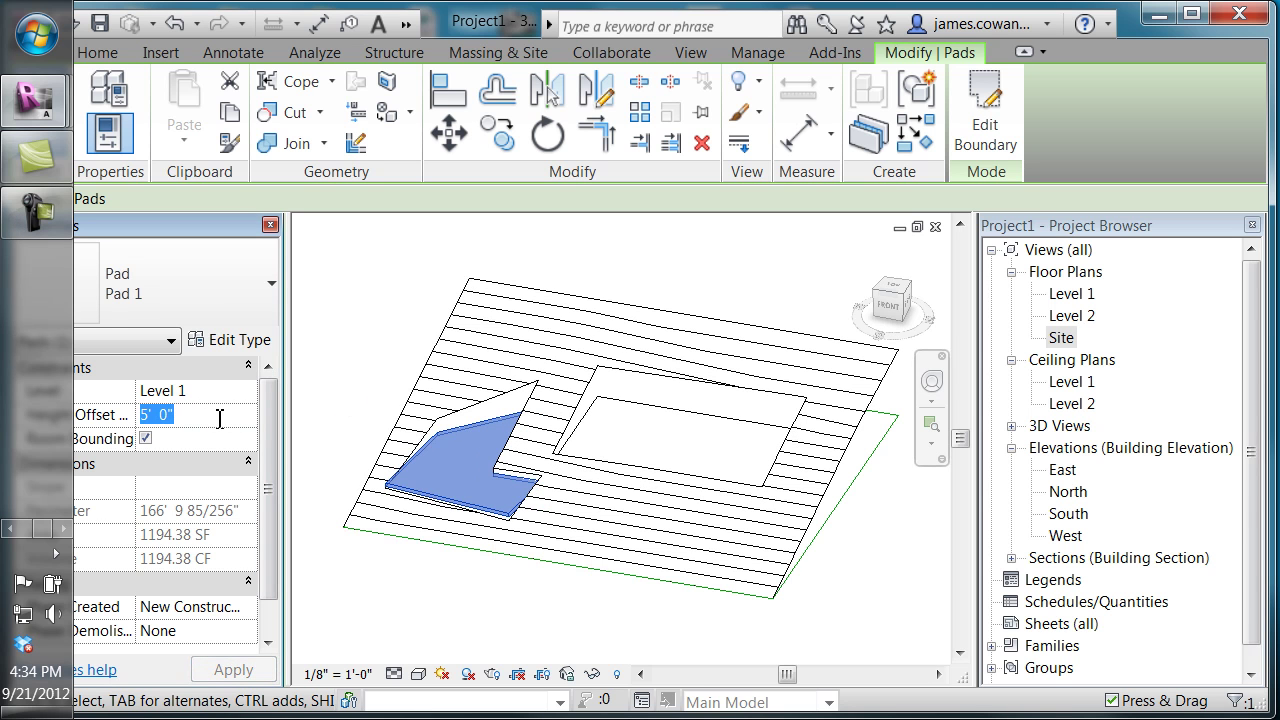
text(12)
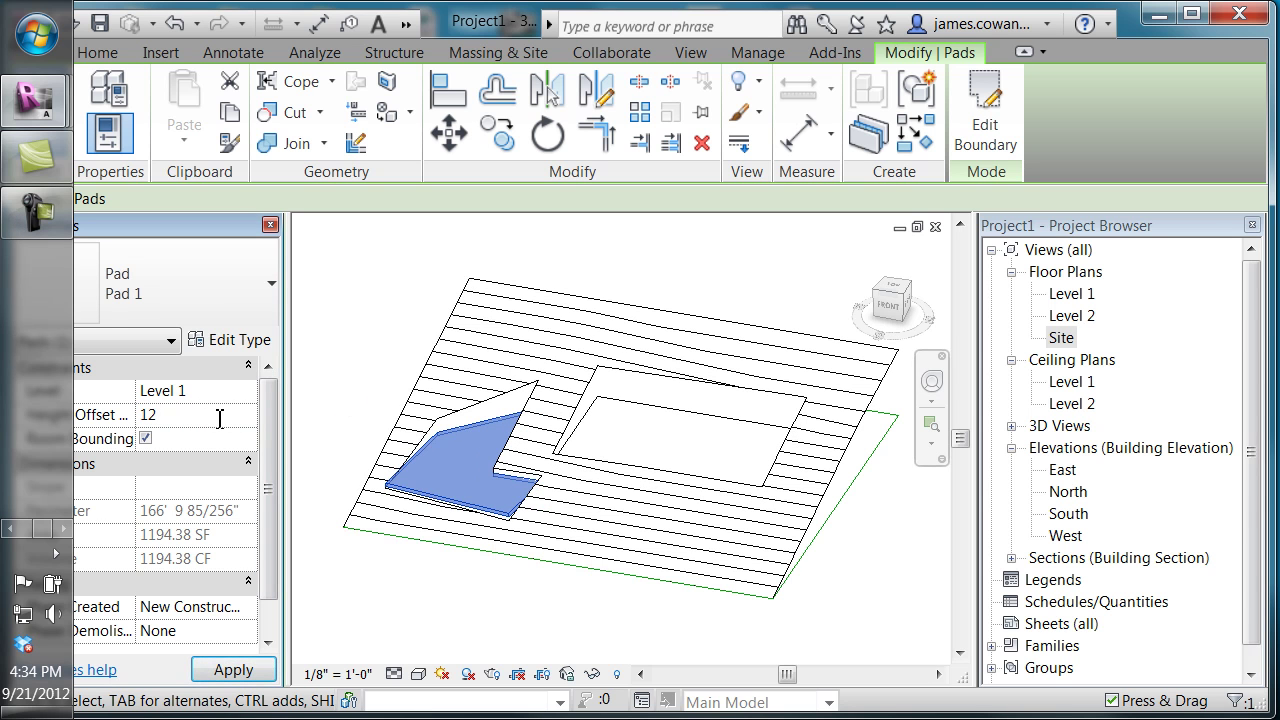
key(Return)
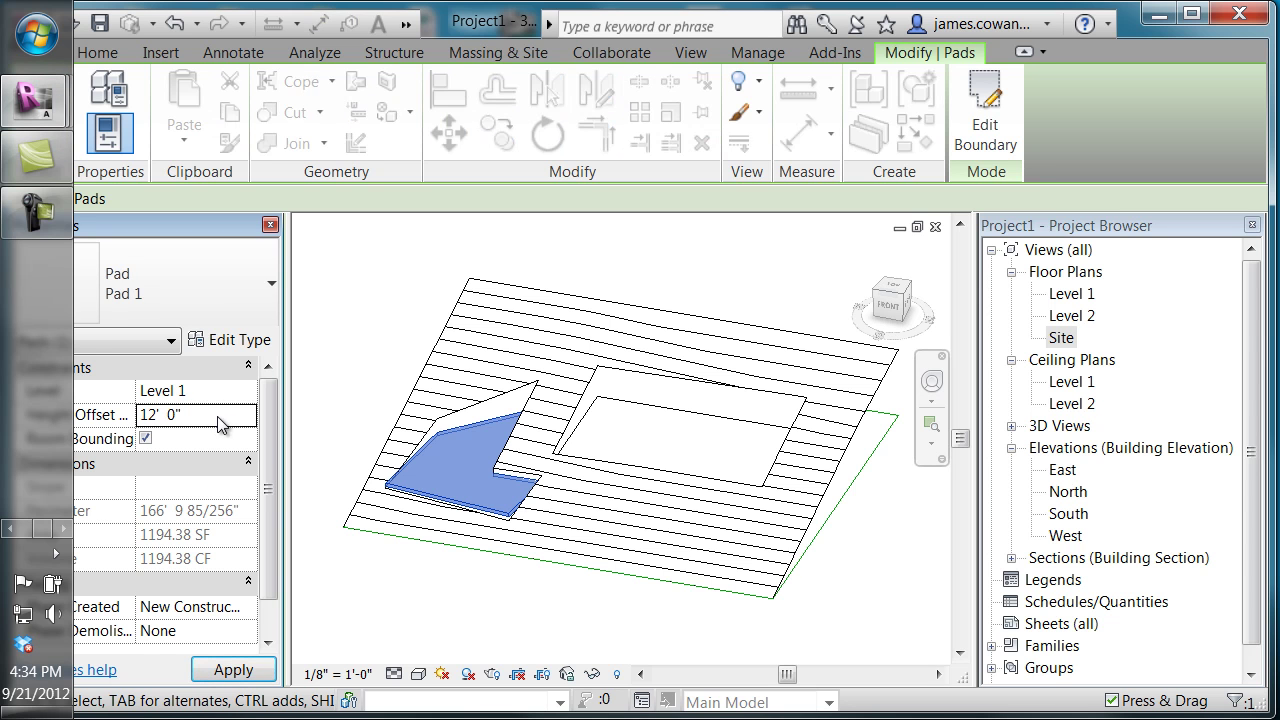
Orbit the 3D view low to show the raised L-shaped pad beside the recessed rectangular pad.
click(313, 607)
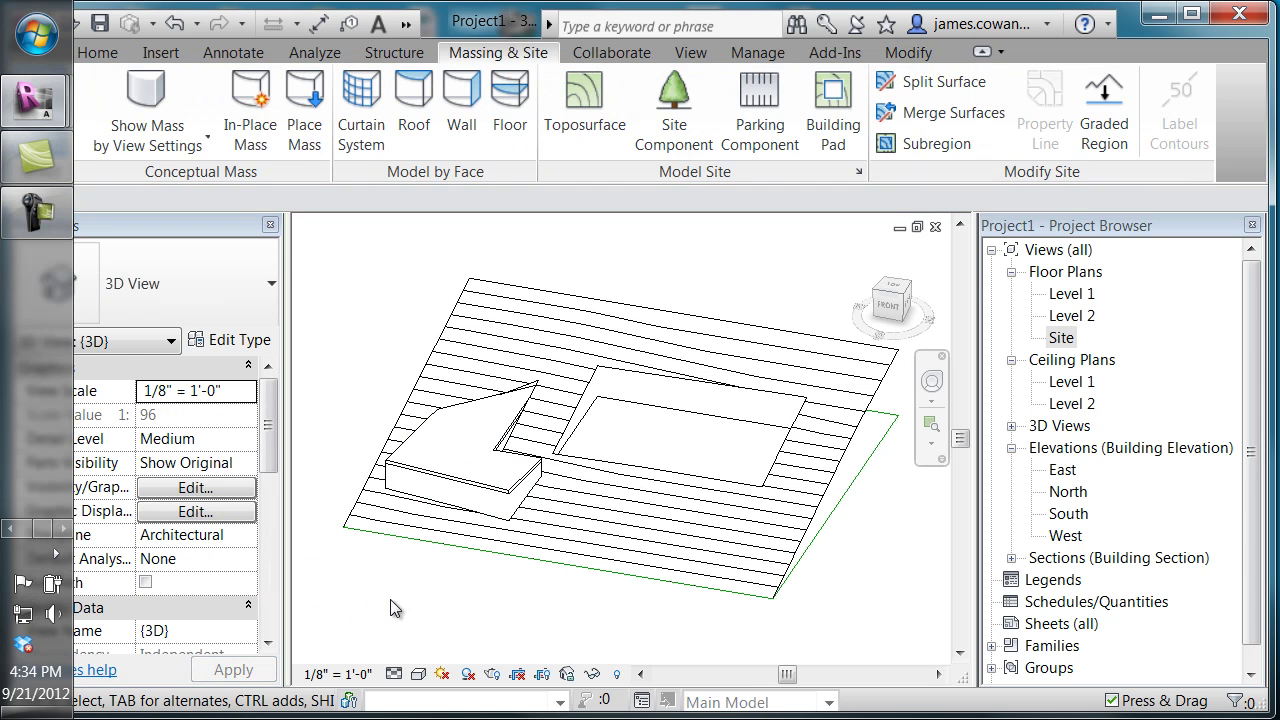
shift+middle_drag(426, 584, 472, 503)
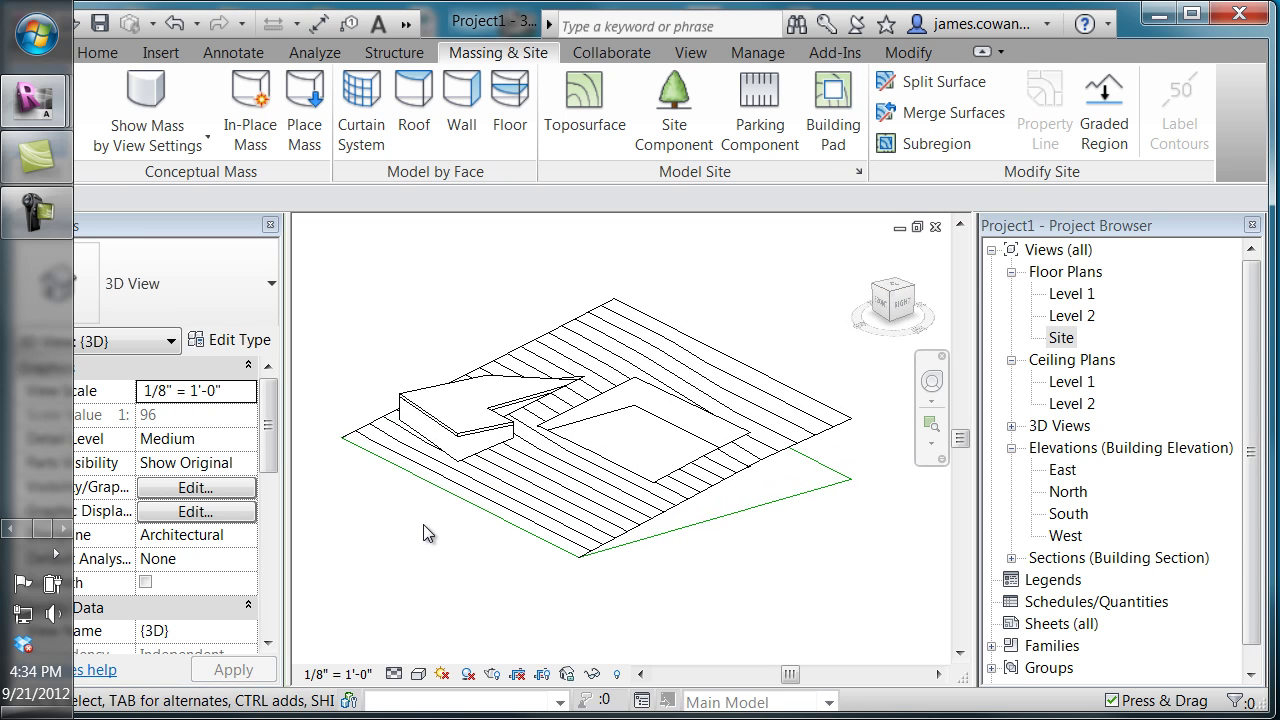